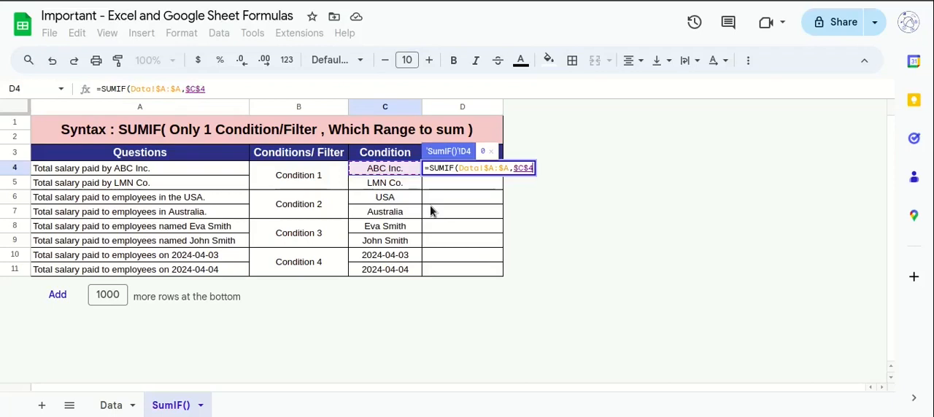
# Complete the SUMIF formula in D4 with the absolute Salary column Data!$E:$E as the sum range and close the parenthesis.
pyautogui.write(',')
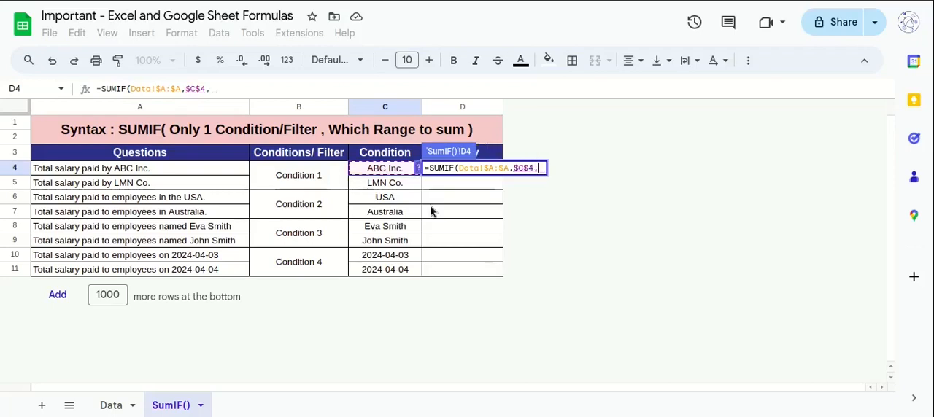
pyautogui.click(111, 405)
pyautogui.click(383, 108)
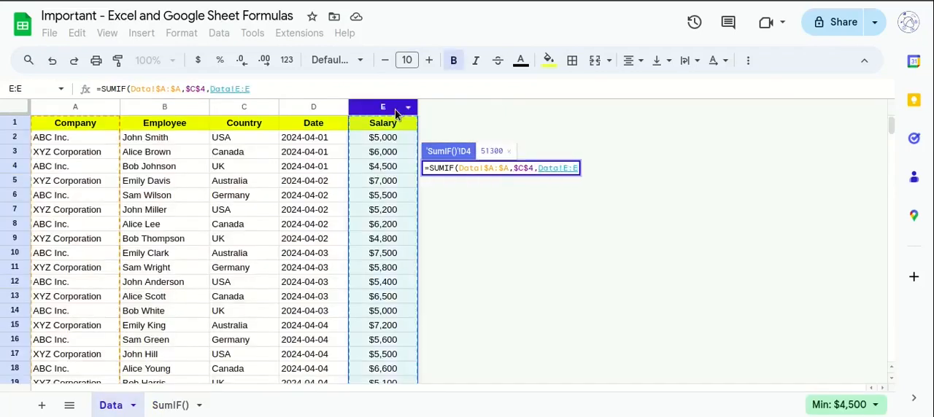
pyautogui.press('F4')
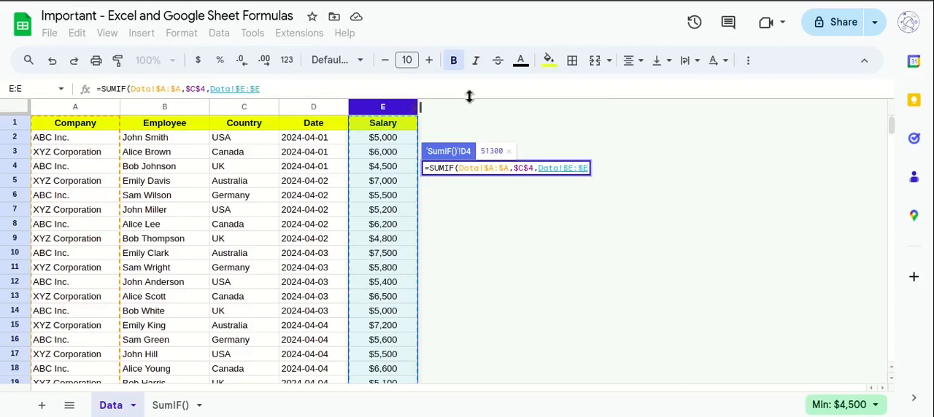
pyautogui.write(')')
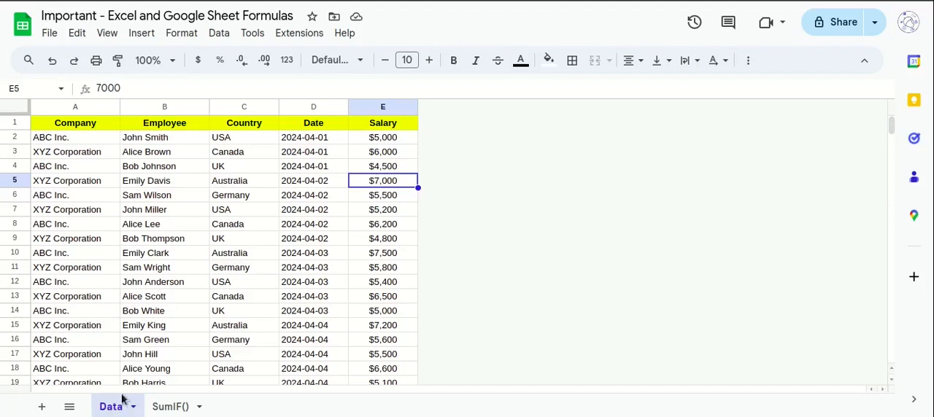
# Look over the Company, Employee, Country, Date and Salary columns on the Data sheet.
pyautogui.moveTo(64, 110); pyautogui.dragTo(386, 107)
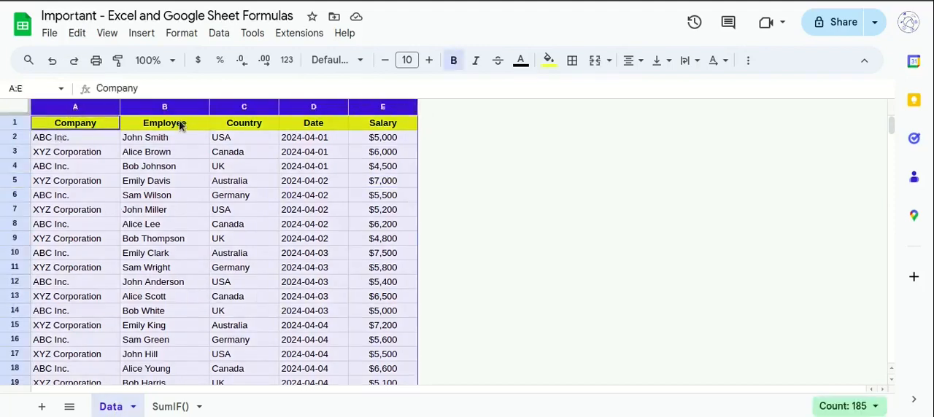
pyautogui.click(255, 130)
pyautogui.click(298, 128)
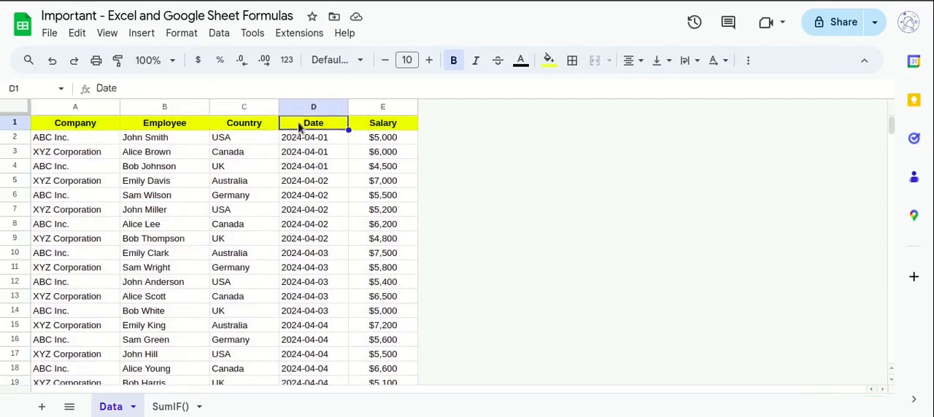
pyautogui.click(372, 124)
# Review the salary questions in A4:A11 of the SumIF() sheet, the empty Salary cells and the condition groups in column B.
pyautogui.click(174, 407)
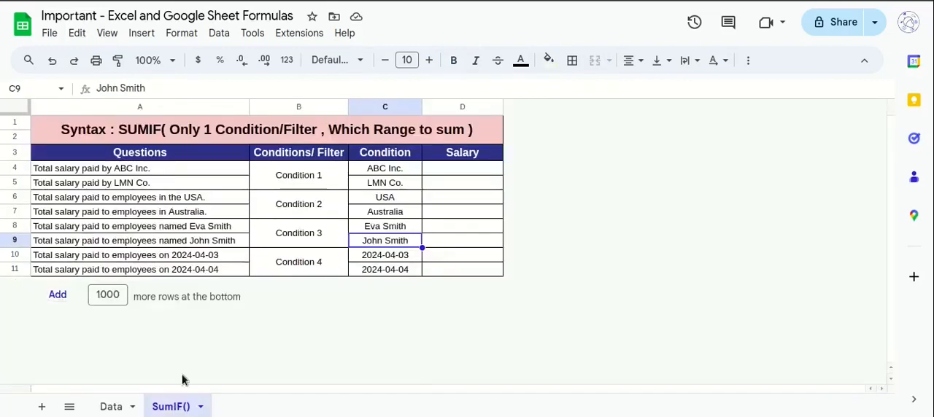
pyautogui.moveTo(446, 175); pyautogui.dragTo(443, 268)
pyautogui.moveTo(203, 174); pyautogui.dragTo(208, 270)
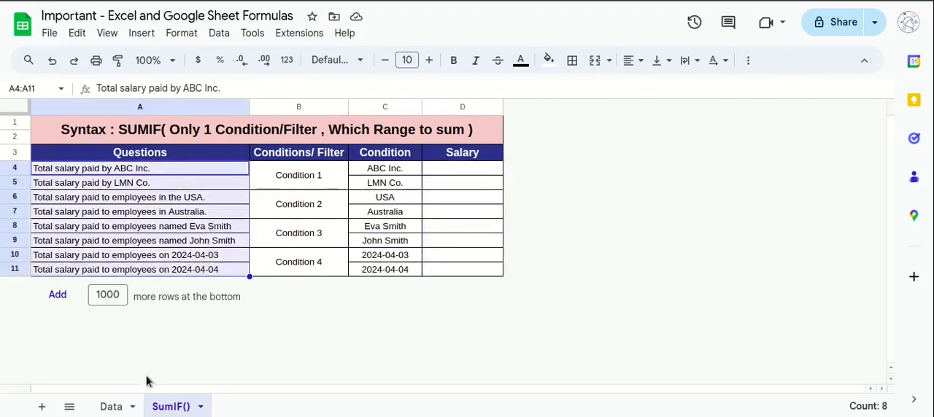
pyautogui.click(82, 170)
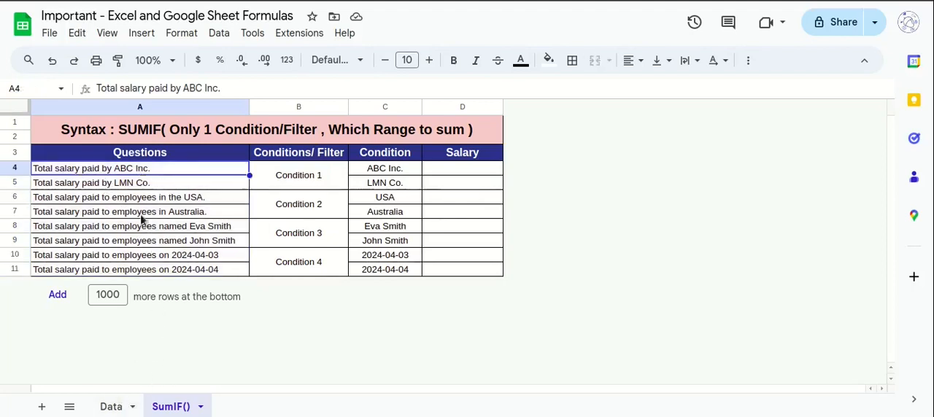
pyautogui.click(80, 185)
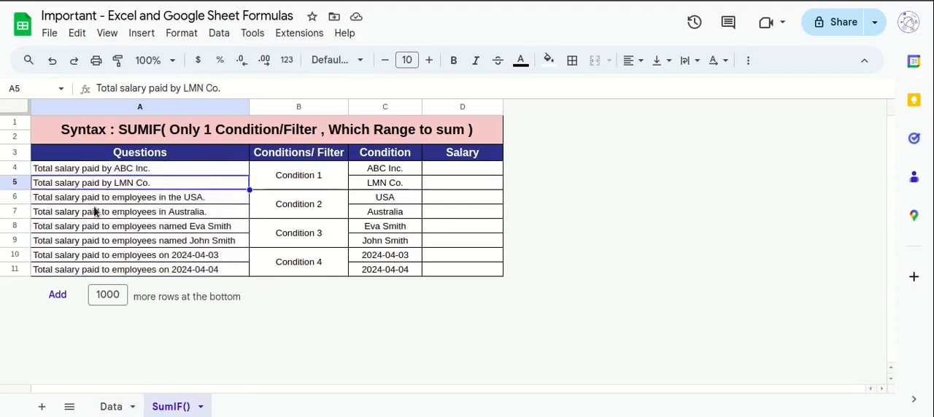
pyautogui.moveTo(101, 199); pyautogui.dragTo(159, 213)
pyautogui.click(223, 199)
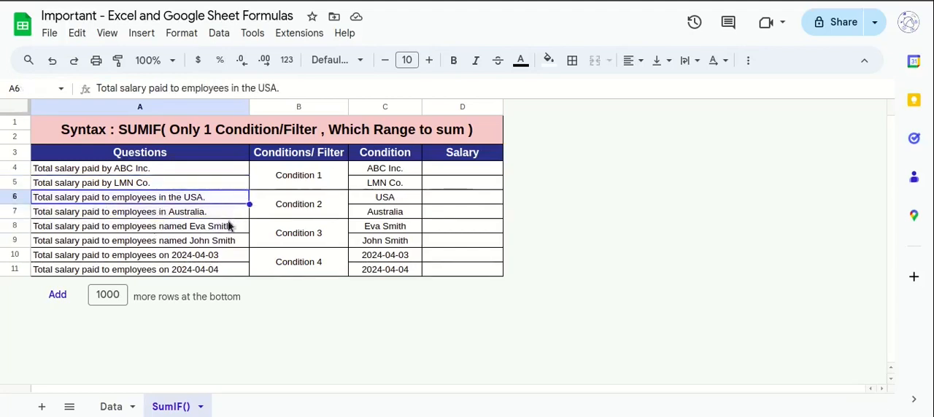
pyautogui.click(228, 226)
pyautogui.moveTo(149, 228); pyautogui.dragTo(174, 272)
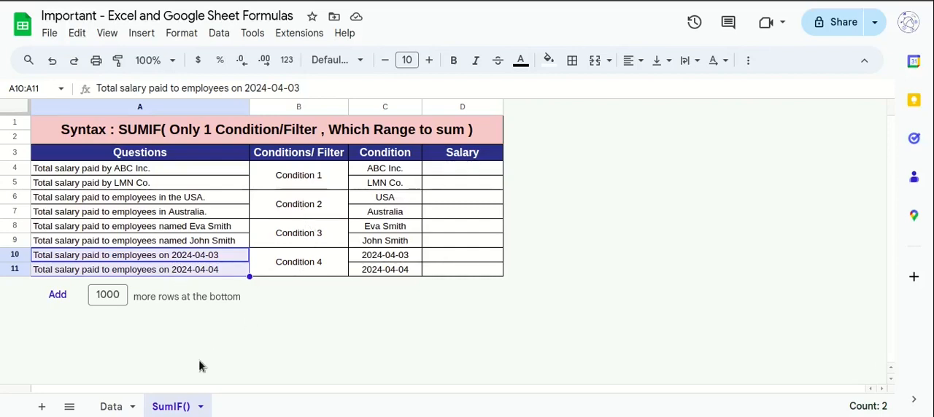
pyautogui.click(289, 174)
pyautogui.click(295, 211)
pyautogui.click(294, 236)
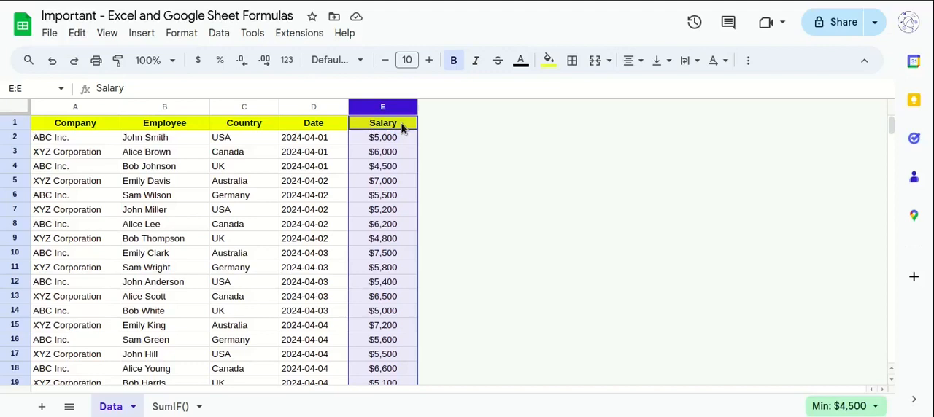
# Examine the Company, Employee, Country and Date columns on the Data sheet as possible conditions for summing the Salary column.
pyautogui.click(95, 108)
pyautogui.click(159, 108)
pyautogui.click(246, 111)
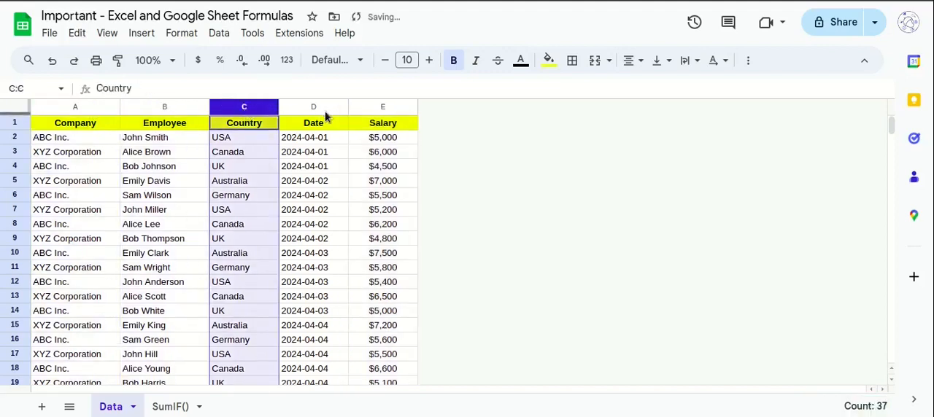
pyautogui.click(323, 111)
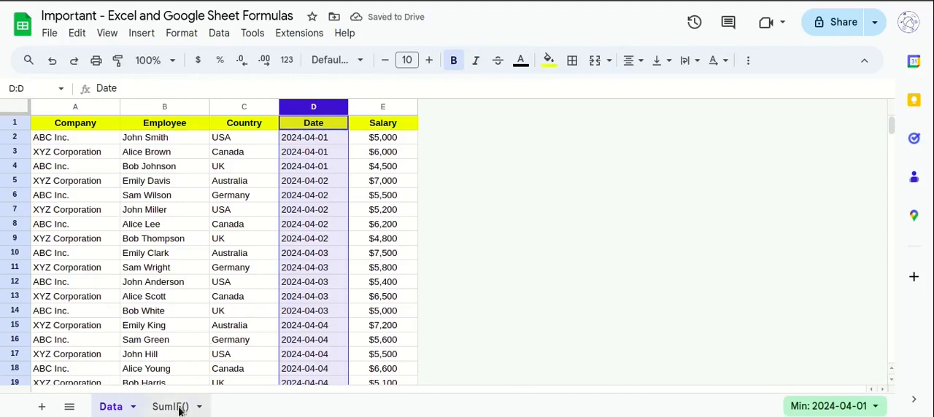
pyautogui.click(101, 110)
pyautogui.click(408, 111)
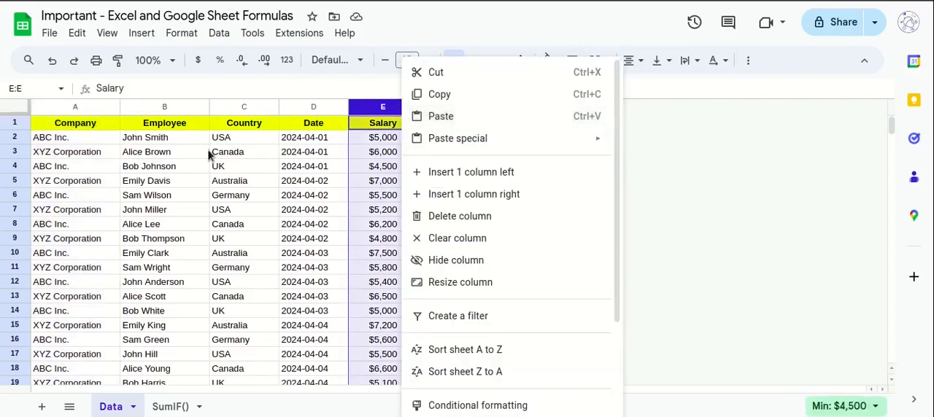
pyautogui.click(177, 107)
pyautogui.click(372, 110)
pyautogui.click(248, 108)
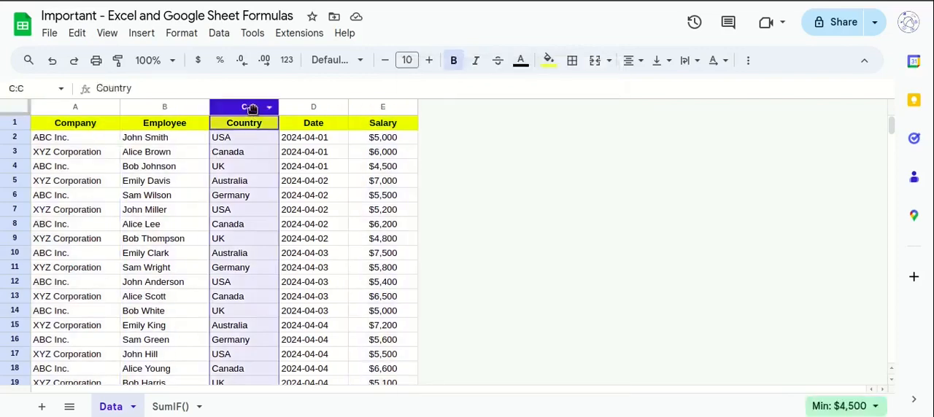
pyautogui.click(342, 107)
pyautogui.click(371, 107)
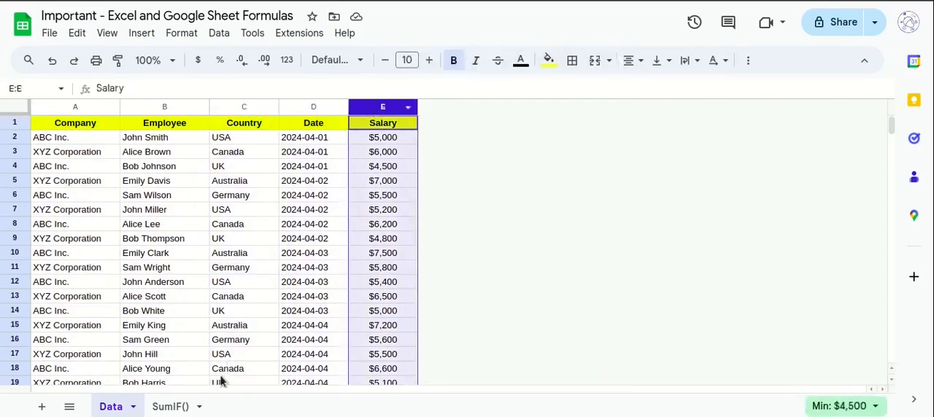
# Examine the SUMIF syntax in the SumIF() sheet's title cell, including its condition and range-to-sum arguments.
pyautogui.click(170, 406)
pyautogui.click(442, 175)
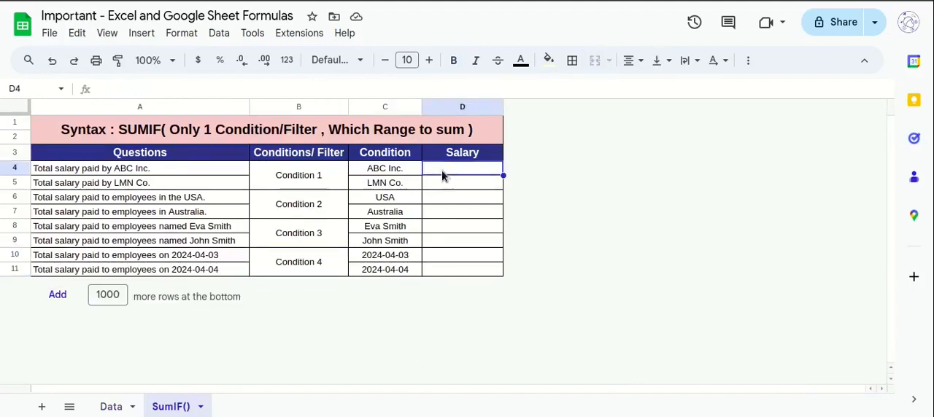
pyautogui.click(126, 139)
pyautogui.doubleClick(125, 139)
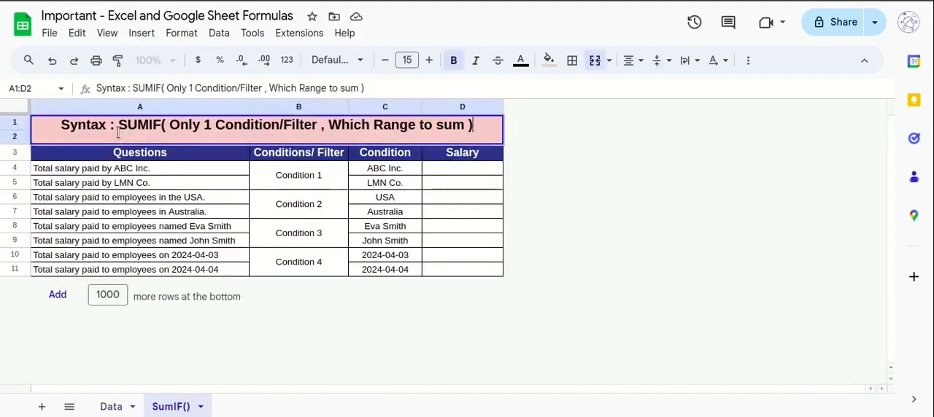
pyautogui.moveTo(119, 125); pyautogui.dragTo(486, 128)
pyautogui.click(391, 222)
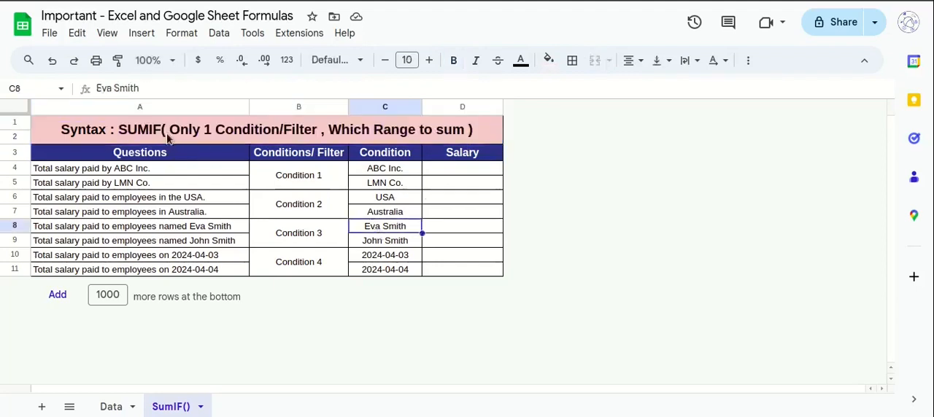
pyautogui.doubleClick(141, 135)
pyautogui.moveTo(119, 125); pyautogui.dragTo(462, 129)
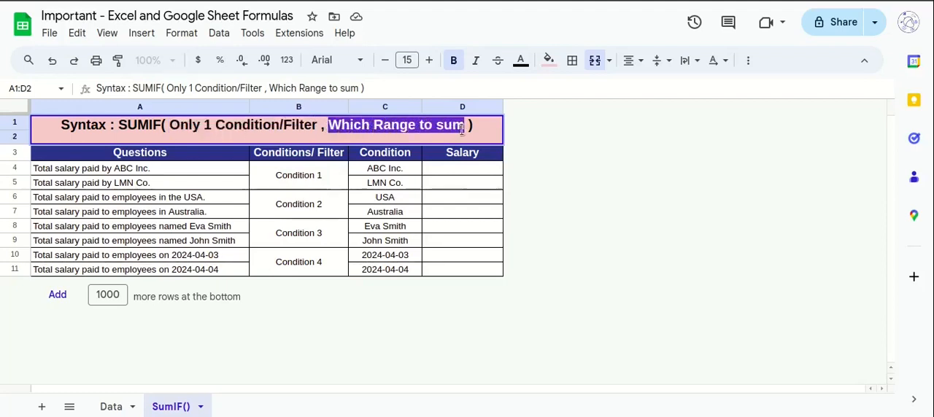
# Start a SUMIF formula in D4 for the total salary paid by ABC Inc.
pyautogui.doubleClick(459, 179)
pyautogui.write('=')
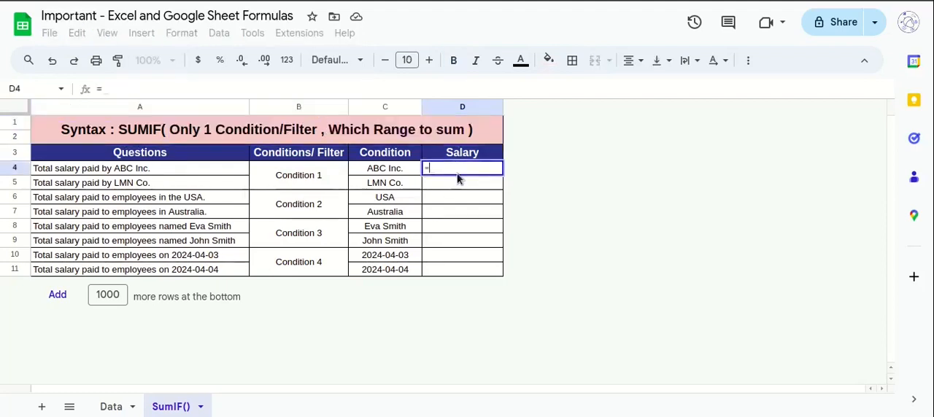
pyautogui.write('sum')
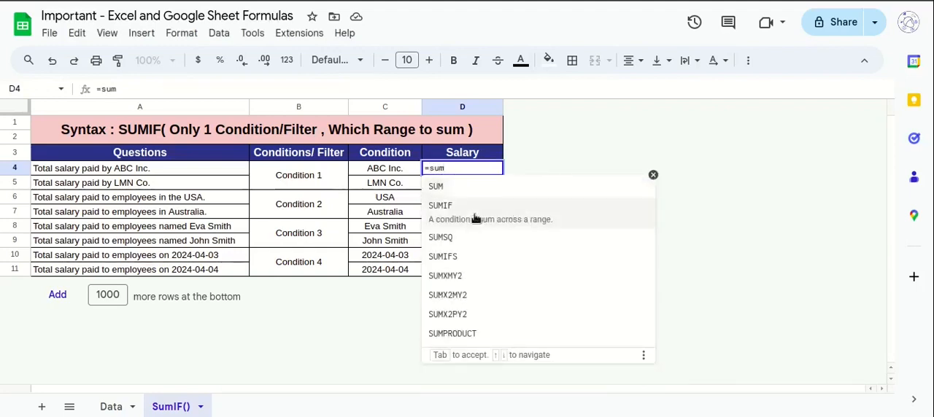
pyautogui.click(474, 220)
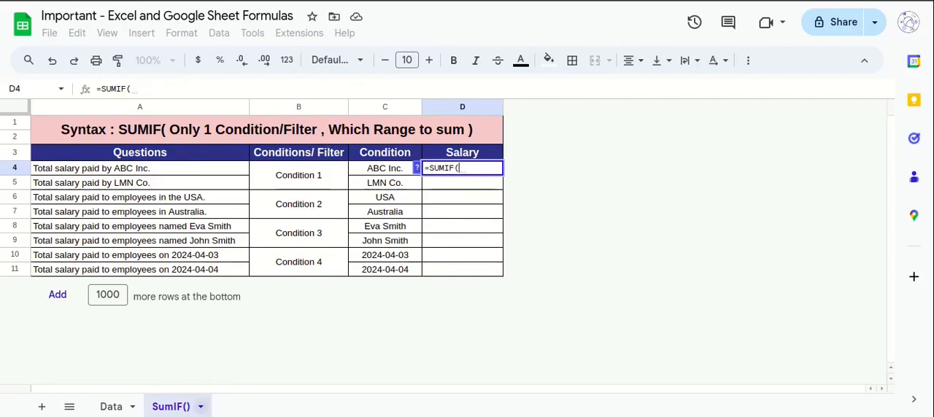
# Set the formula's condition range to the Data sheet's whole Company column as the absolute reference Data!$A:$A.
pyautogui.click(110, 411)
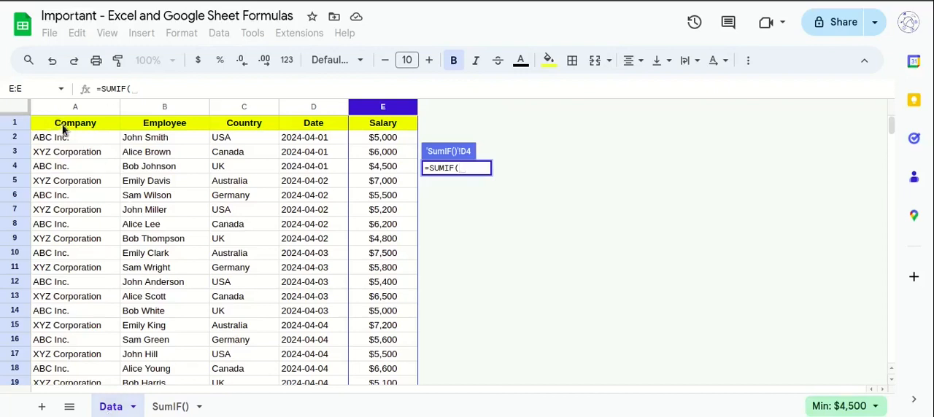
pyautogui.moveTo(62, 128); pyautogui.dragTo(67, 289)
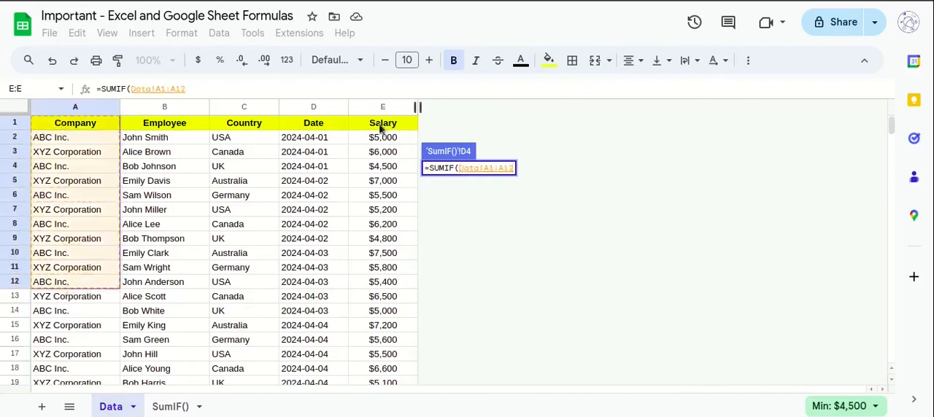
pyautogui.moveTo(375, 127); pyautogui.dragTo(367, 268)
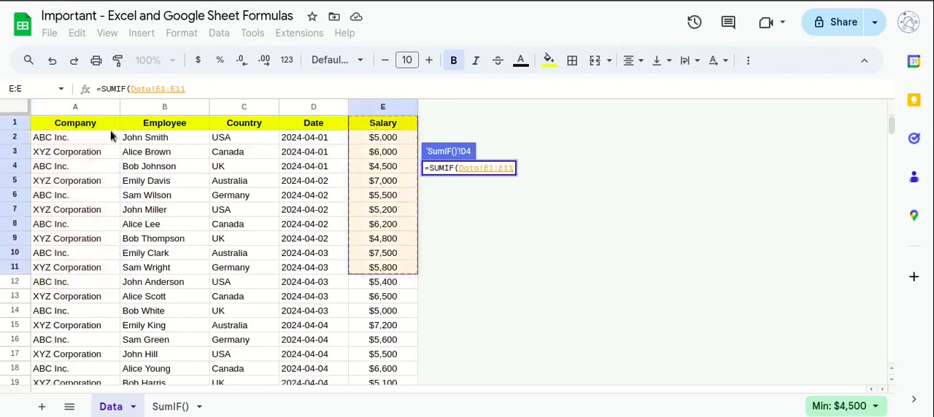
pyautogui.click(88, 111)
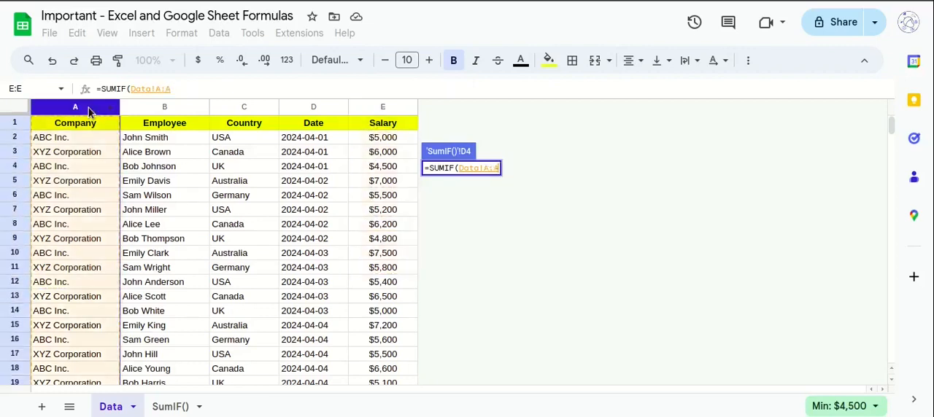
pyautogui.press('F4')
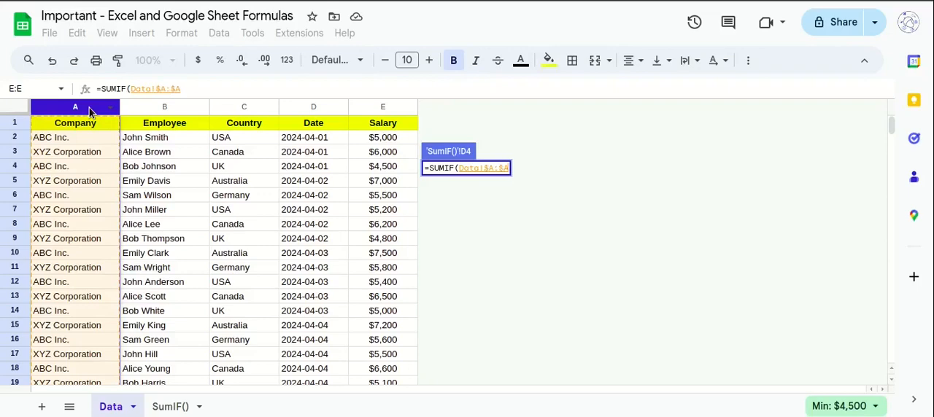
pyautogui.write(',')
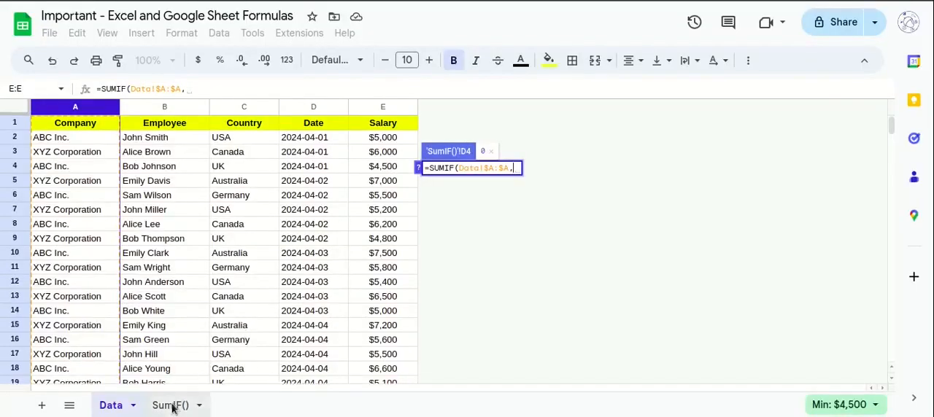
# Add the ABC Inc. condition cell on the SumIF() sheet as the criterion with the absolute reference $C$4.
pyautogui.click(170, 406)
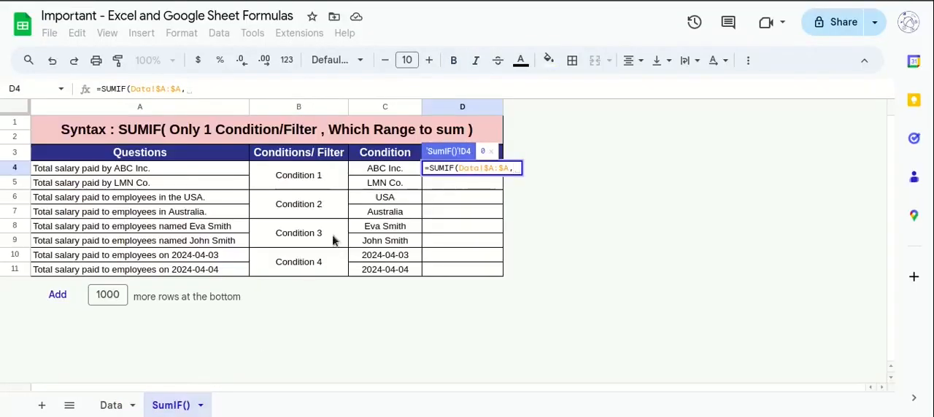
pyautogui.click(385, 170)
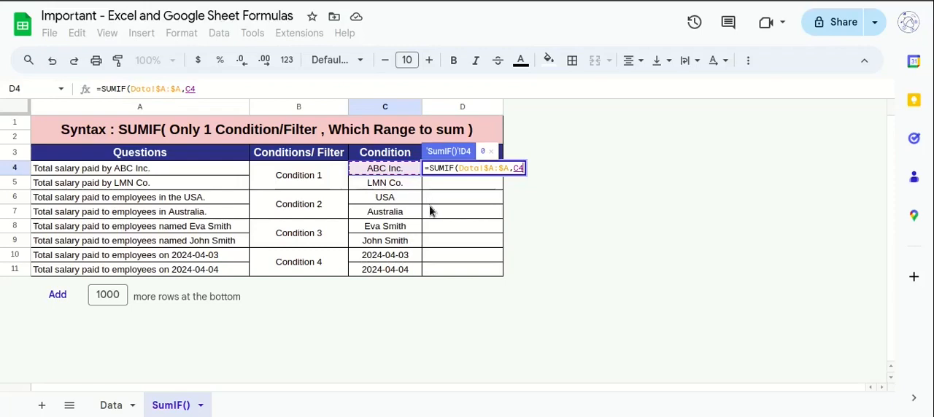
pyautogui.press('F4')
pyautogui.write(',')
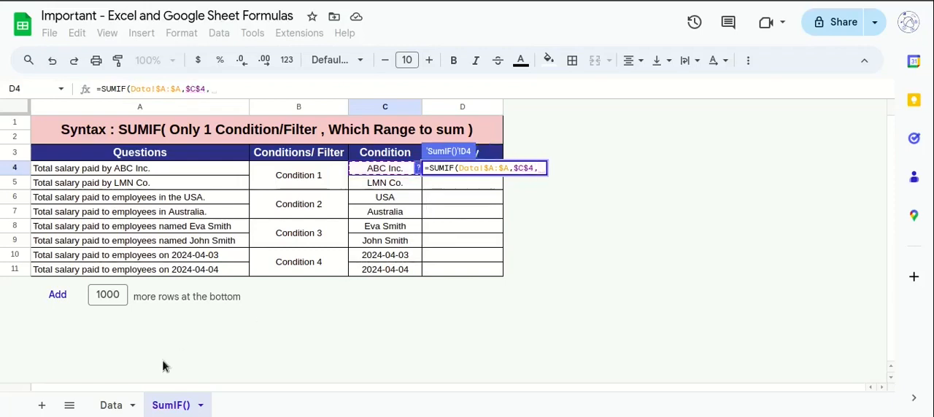
# Set the formula's sum range to the Data sheet's whole Salary column as the absolute reference Data!$E:$E and complete the formula.
pyautogui.click(115, 405)
pyautogui.click(394, 110)
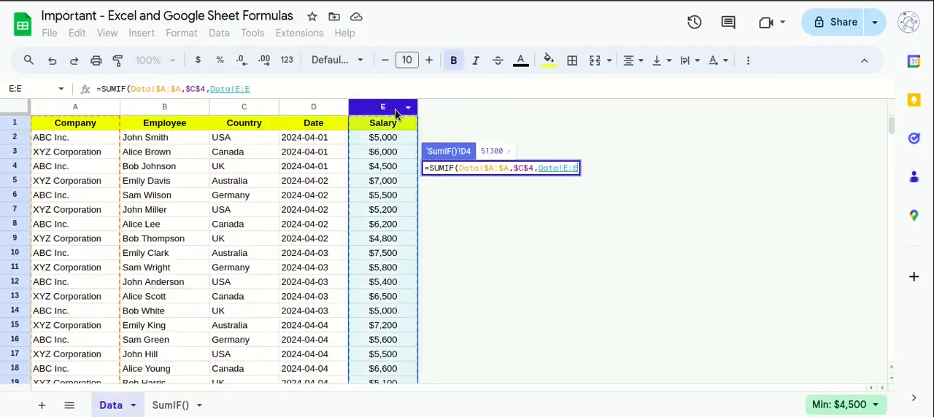
pyautogui.press('F4')
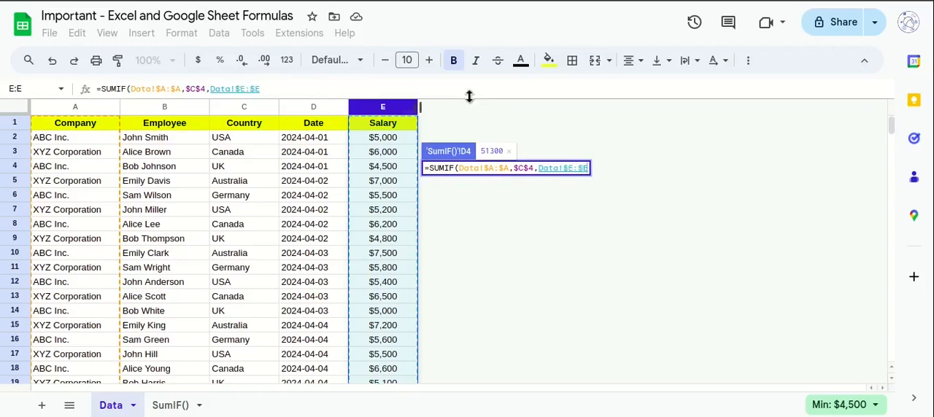
pyautogui.write(')')
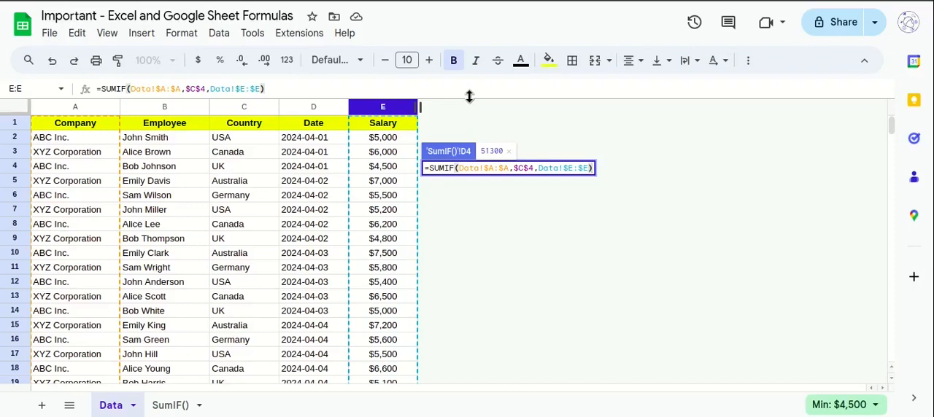
pyautogui.press('Return')
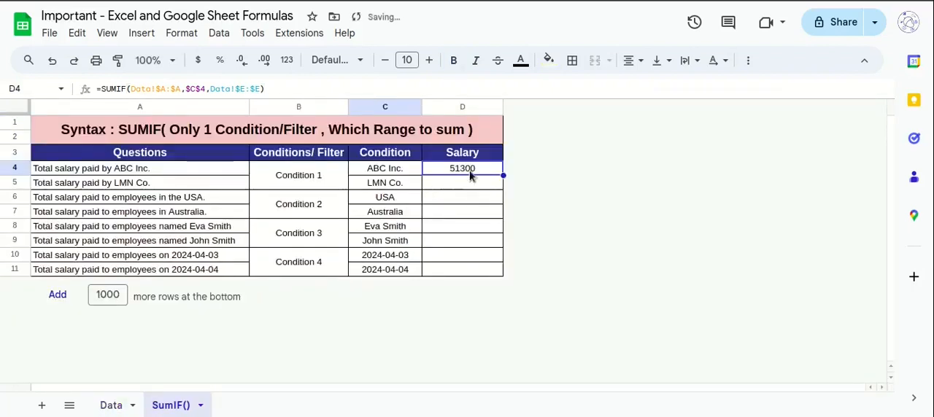
# Review the $C$4 criterion in D4's formula and fill the formula down to D5 for LMN Co.
pyautogui.click(444, 171)
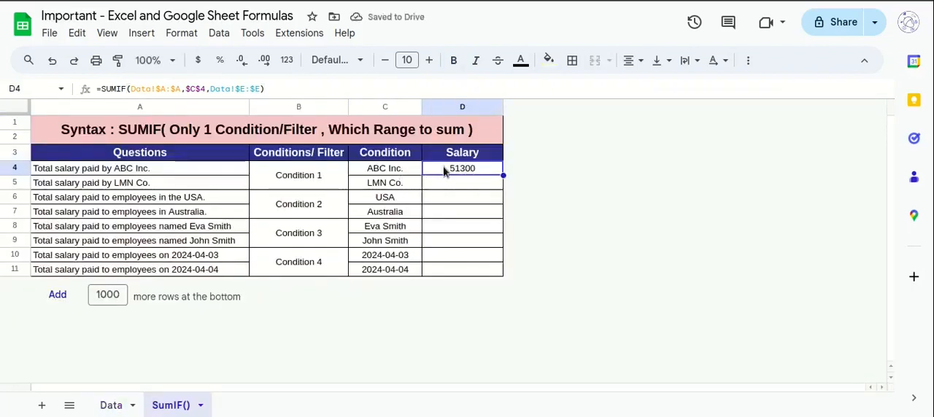
pyautogui.doubleClick(444, 172)
pyautogui.moveTo(514, 168); pyautogui.dragTo(535, 168)
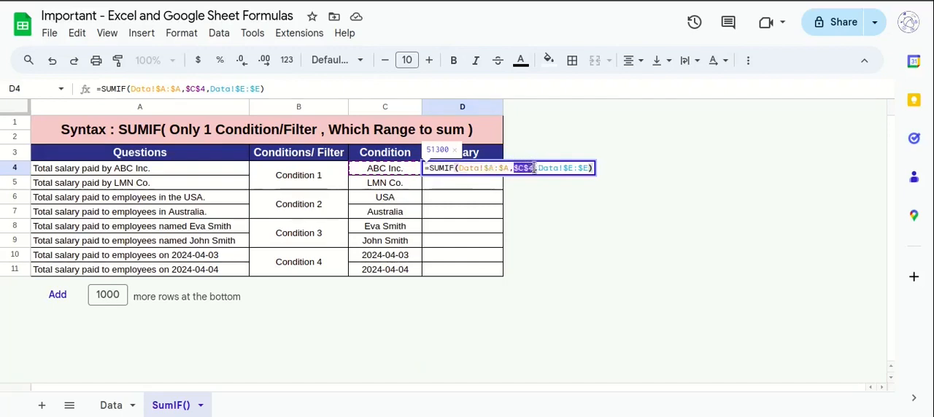
pyautogui.press('Escape')
pyautogui.keyDown('shift'); pyautogui.click(476, 183); pyautogui.keyUp('shift')
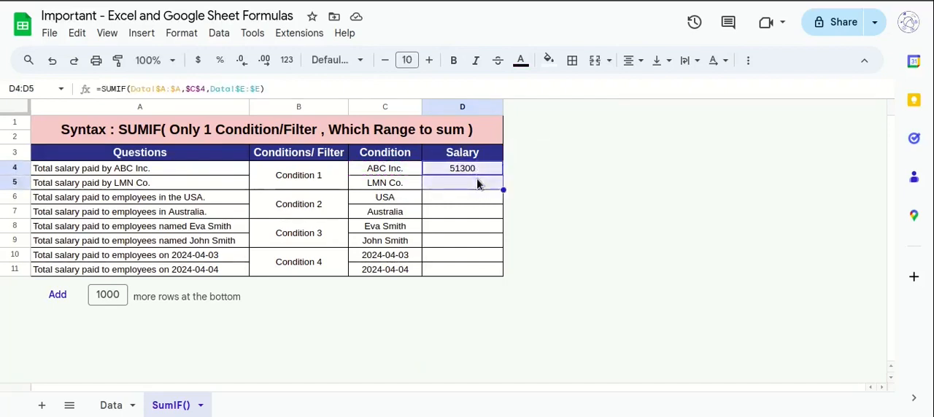
pyautogui.hotkey('ctrl', 'd')
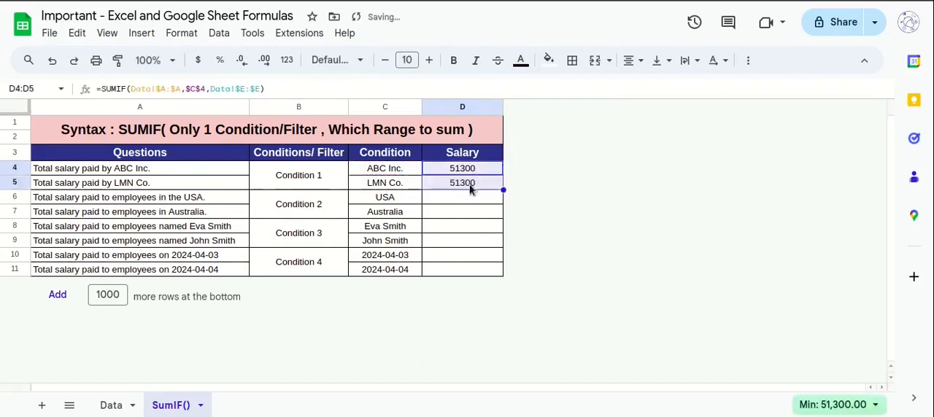
# Change the criterion in D4's formula to the relative reference C4 and fill the formula down to D5.
pyautogui.doubleClick(468, 172)
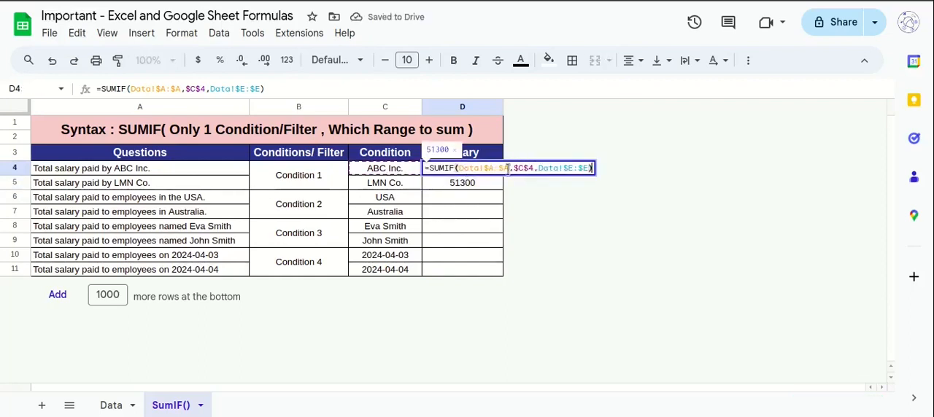
pyautogui.moveTo(514, 168); pyautogui.dragTo(533, 167)
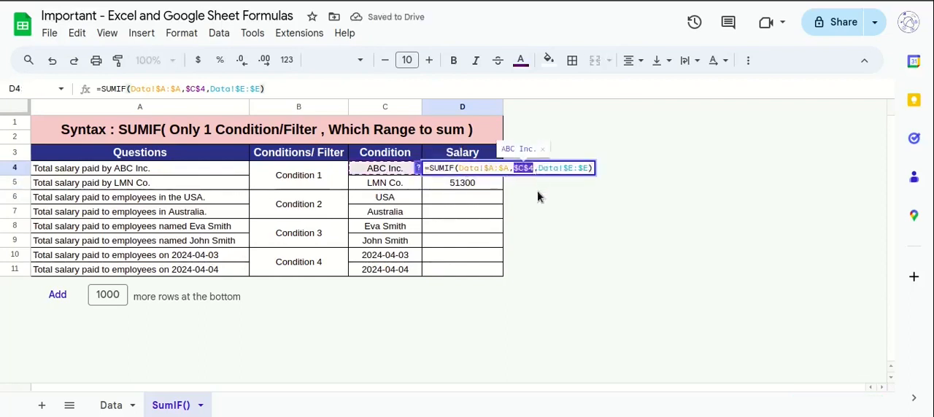
pyautogui.press('Left')
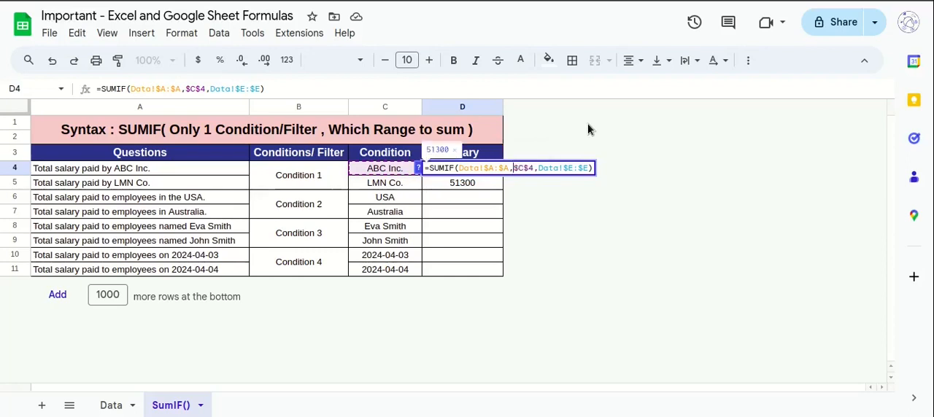
pyautogui.press('F4')
pyautogui.press('F4')
pyautogui.press('F4')
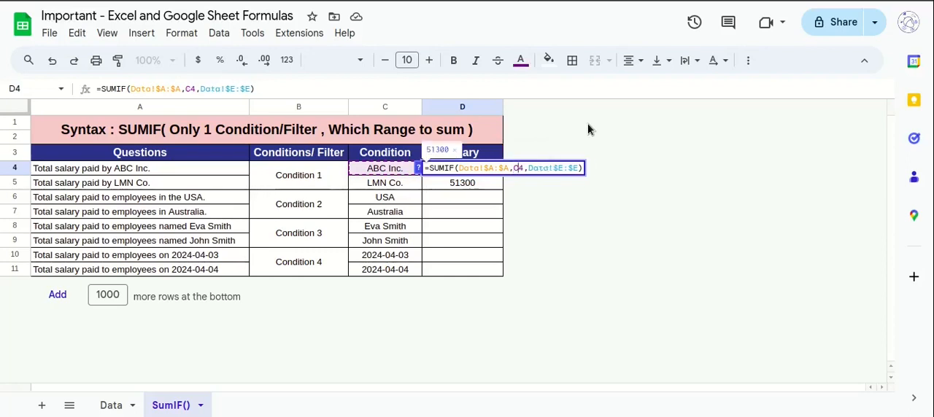
pyautogui.hotkey('ctrl', 'Return')
pyautogui.hotkey('shift', 'Down')
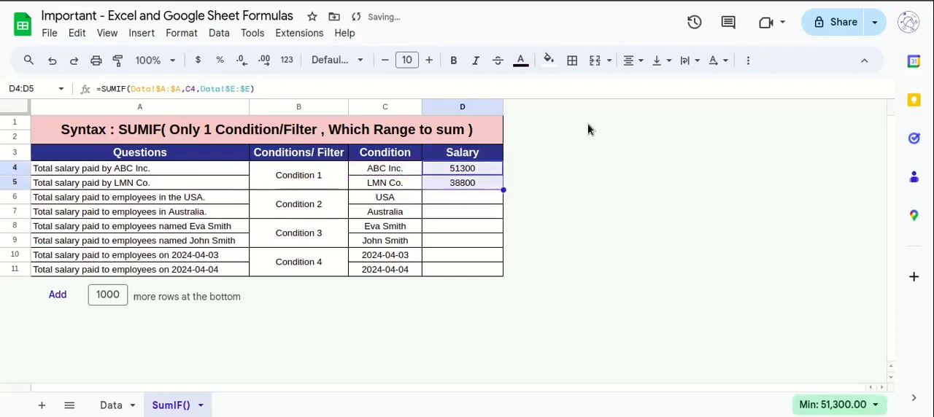
# Check the LMN Co. formula in D5 against its condition cell C5 and the ABC Inc. total above.
pyautogui.click(394, 183)
pyautogui.click(458, 188)
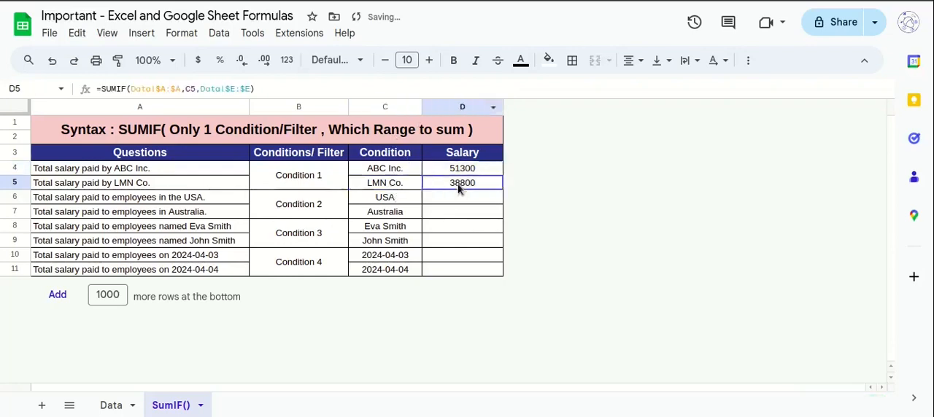
pyautogui.click(398, 184)
pyautogui.click(434, 173)
pyautogui.click(453, 189)
pyautogui.click(394, 187)
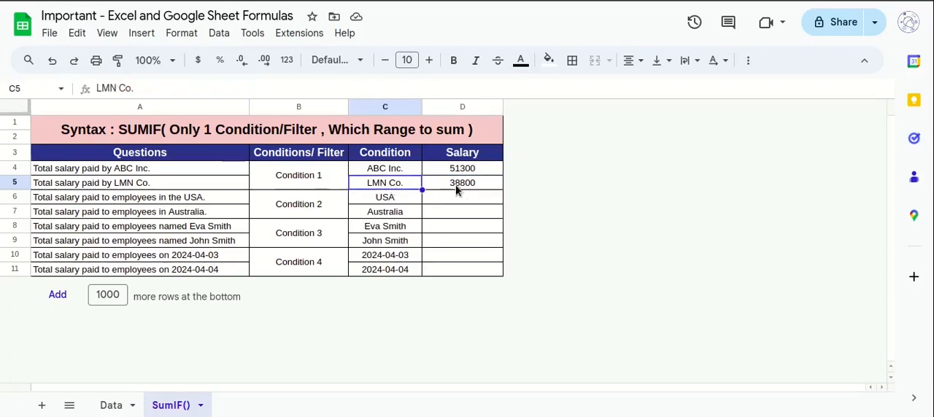
# Add filters to the Data sheet's header row.
pyautogui.click(113, 406)
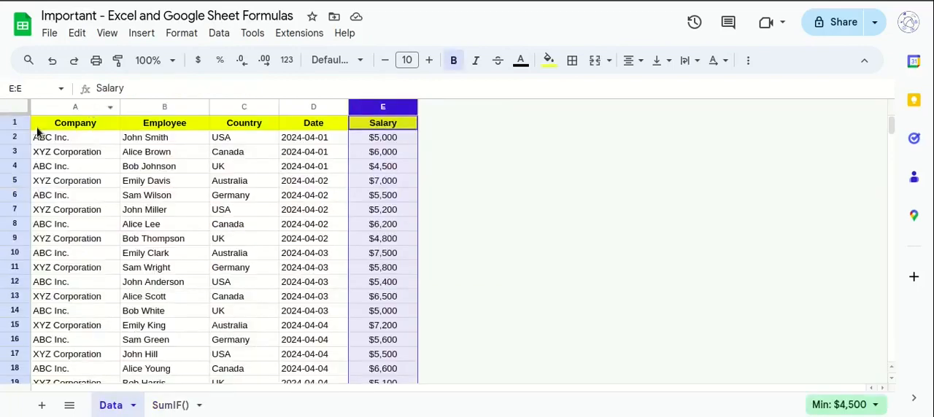
pyautogui.click(13, 126)
pyautogui.hotkey('ctrl', 'alt', 'r')
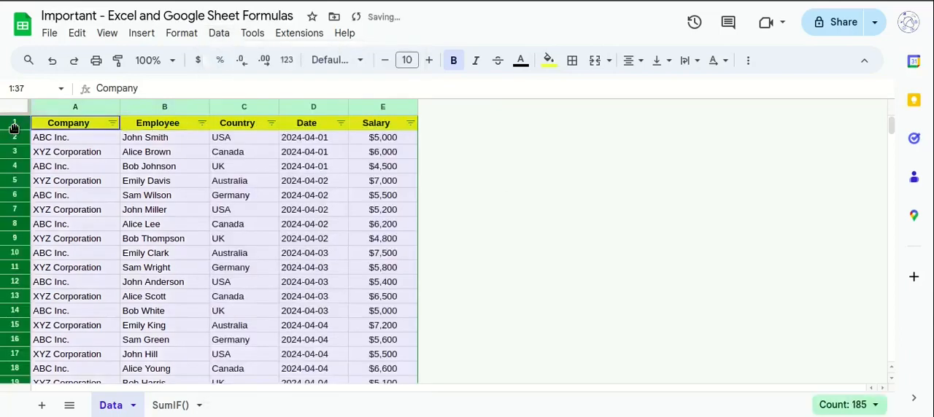
# Filter the Data sheet's Company column to show only LMN Co.
pyautogui.click(112, 122)
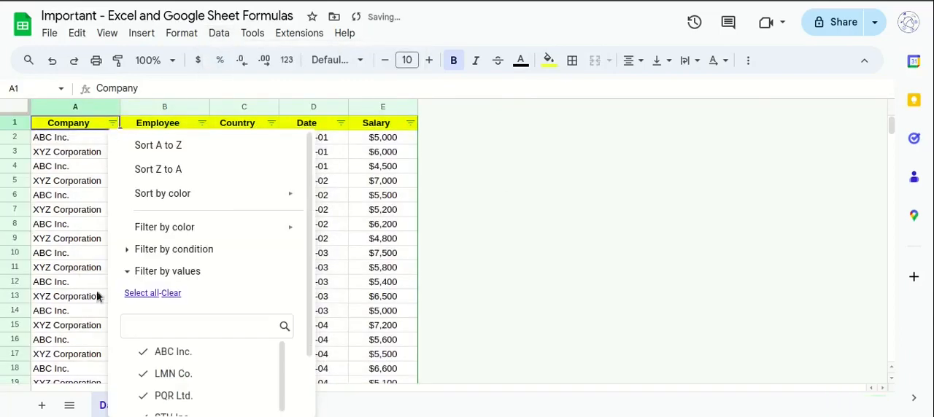
pyautogui.click(173, 327)
pyautogui.write('m')
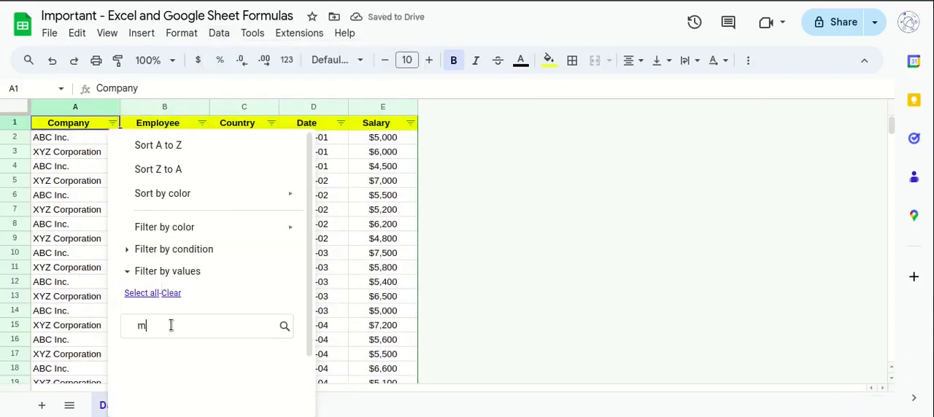
pyautogui.press('BackSpace')
pyautogui.write('lmn')
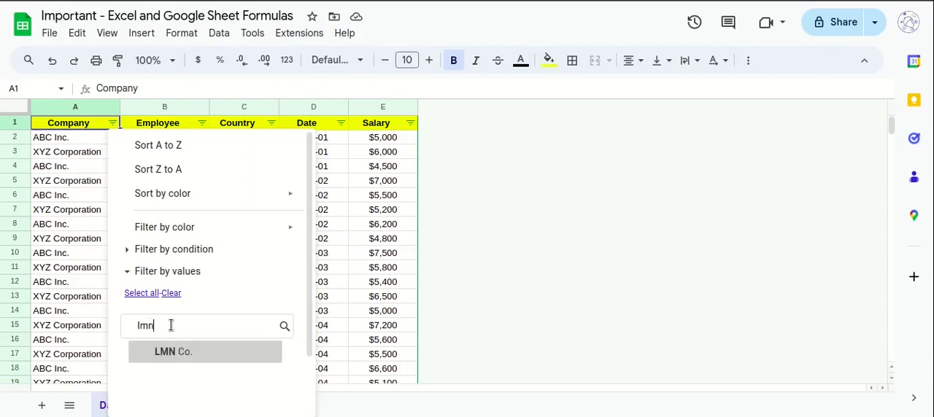
pyautogui.click(184, 351)
pyautogui.scroll(-2, 245, 368)
pyautogui.click(257, 397)
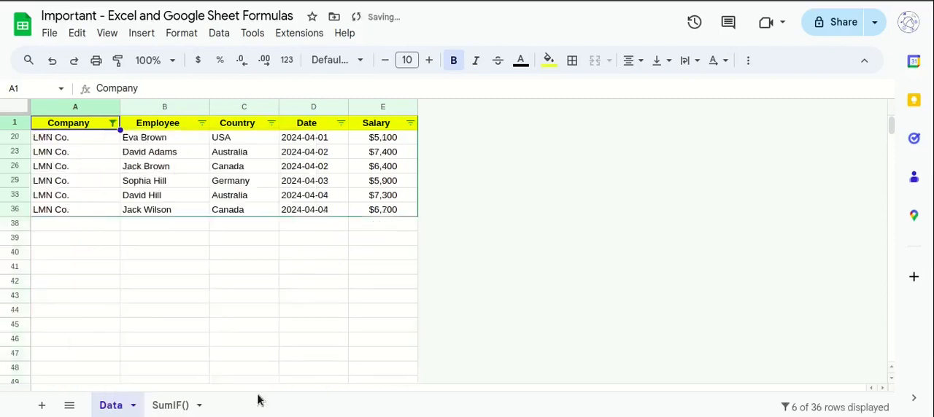
# Select all filtered LMN Co. salaries and show their sum in the selection summary to verify the SUMIF total.
pyautogui.click(401, 138)
pyautogui.hotkey('ctrl', 'shift', 'Down')
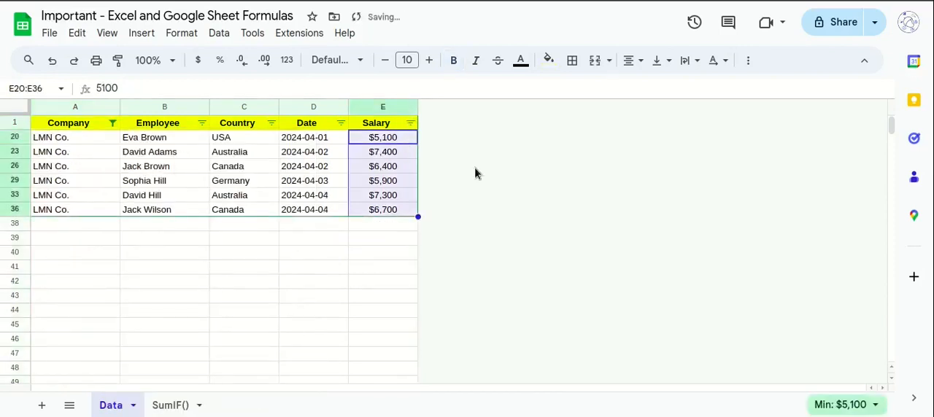
pyautogui.click(846, 405)
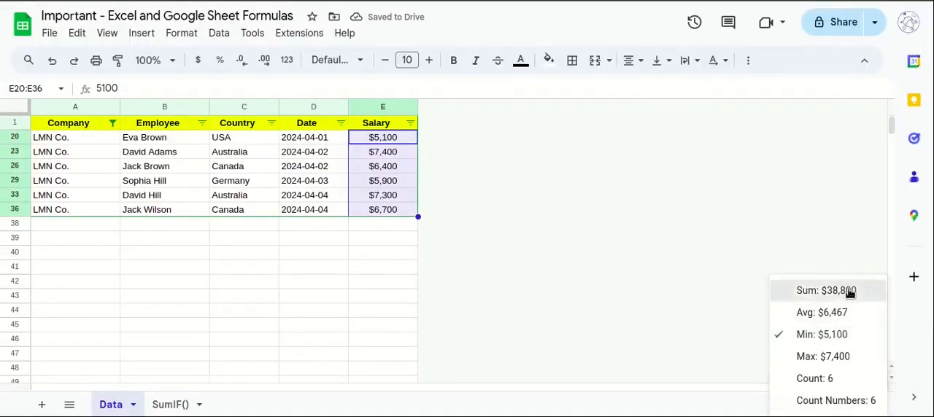
pyautogui.click(848, 292)
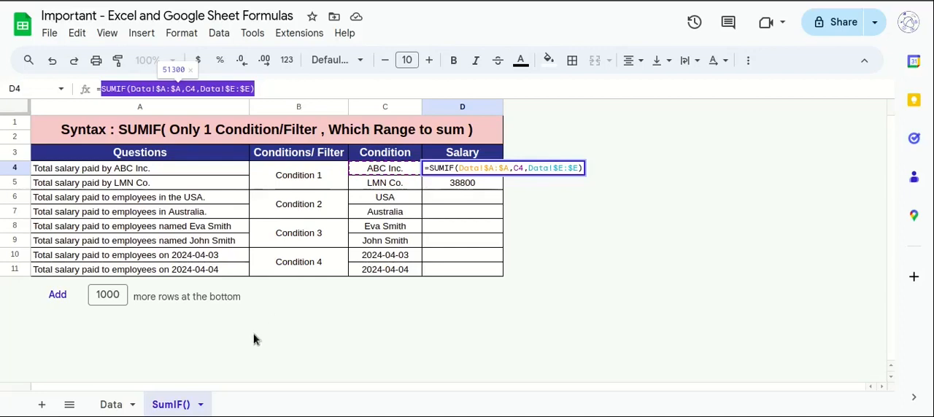
pyautogui.press('Return')
pyautogui.moveTo(482, 189); pyautogui.dragTo(478, 198)
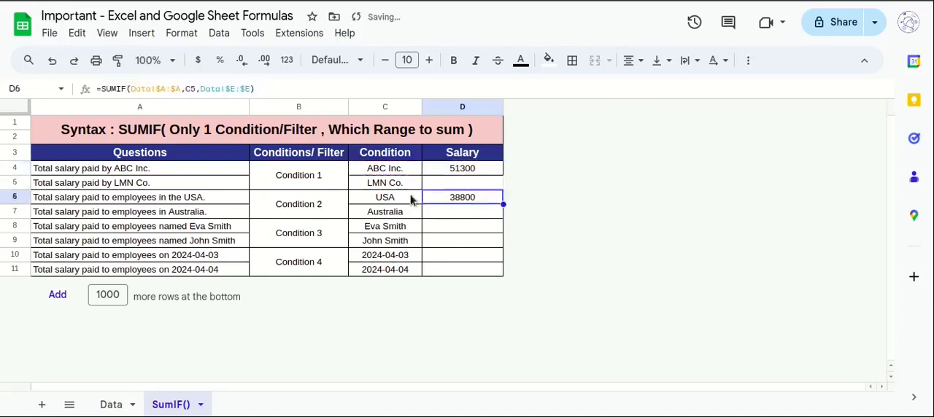
pyautogui.hotkey('ctrl', 'z')
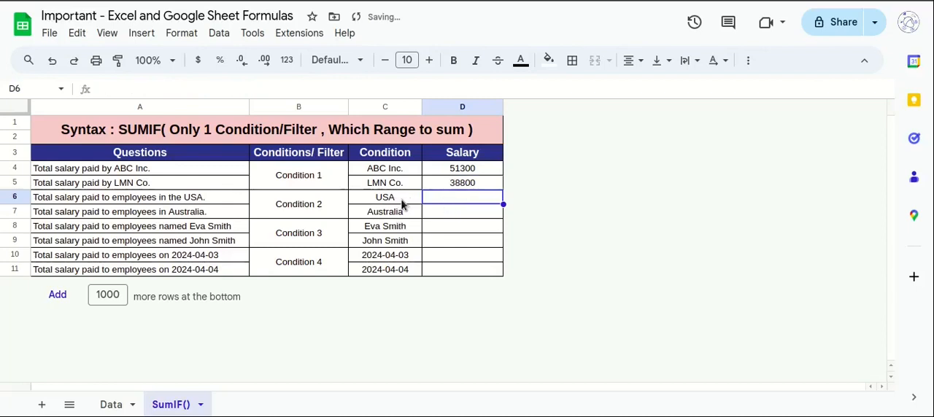
# Fill the LMN Co. formula from D5 down to D6 for the total salary of employees in the USA.
pyautogui.moveTo(404, 202); pyautogui.dragTo(400, 216)
pyautogui.click(442, 202)
pyautogui.moveTo(459, 188); pyautogui.dragTo(458, 203)
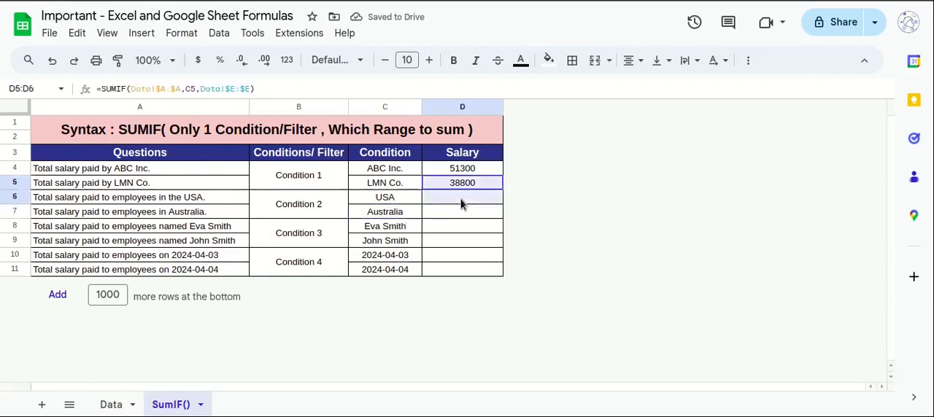
pyautogui.hotkey('ctrl', 'd')
# Examine the condition range and criterion reference in D6's formula against the USA condition cell.
pyautogui.doubleClick(459, 198)
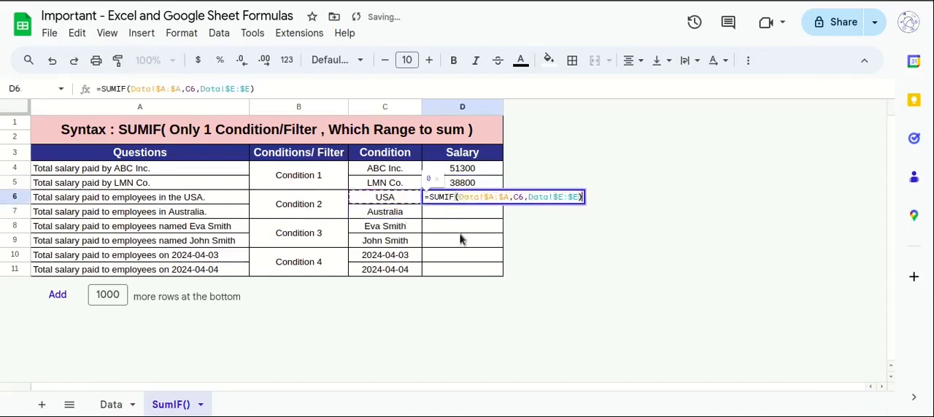
pyautogui.click(461, 236)
pyautogui.click(464, 204)
pyautogui.doubleClick(459, 203)
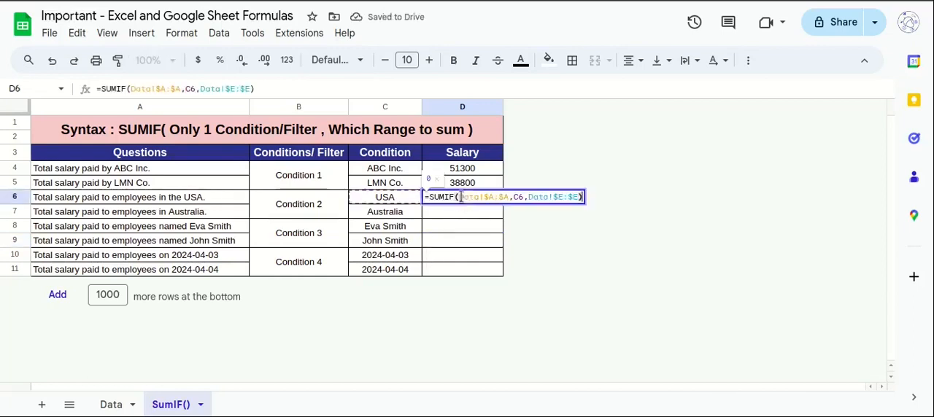
pyautogui.click(447, 214)
pyautogui.click(401, 199)
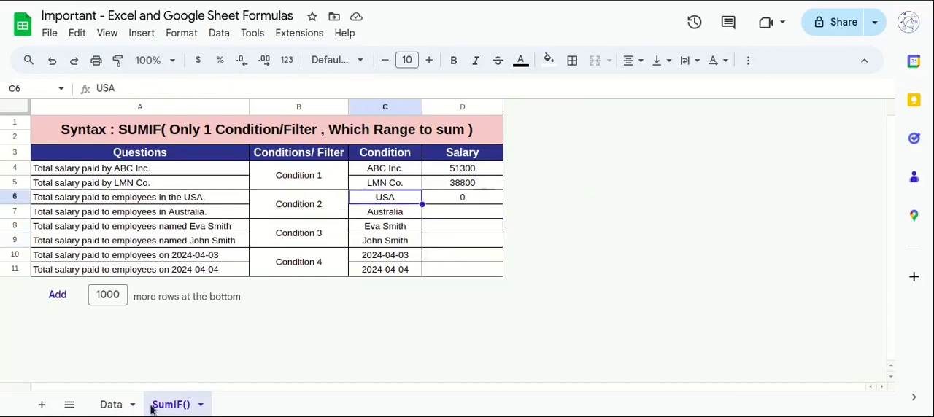
pyautogui.doubleClick(454, 201)
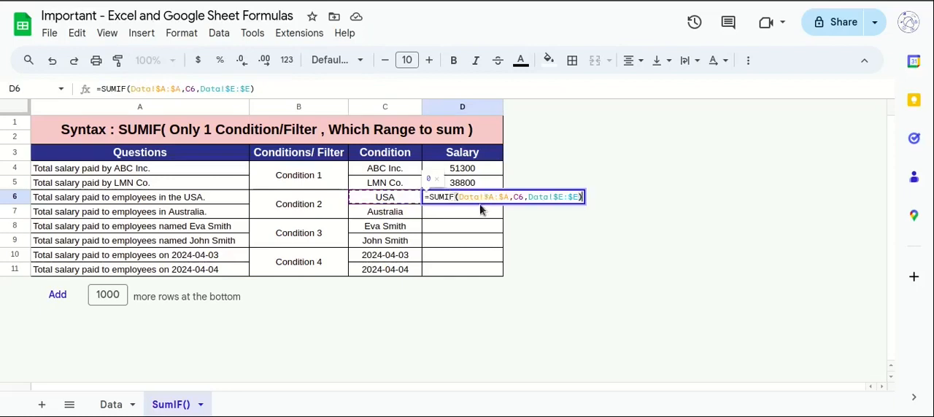
# Compare the Company and Country columns on the Data sheet to find the condition range for the USA formula.
pyautogui.click(111, 404)
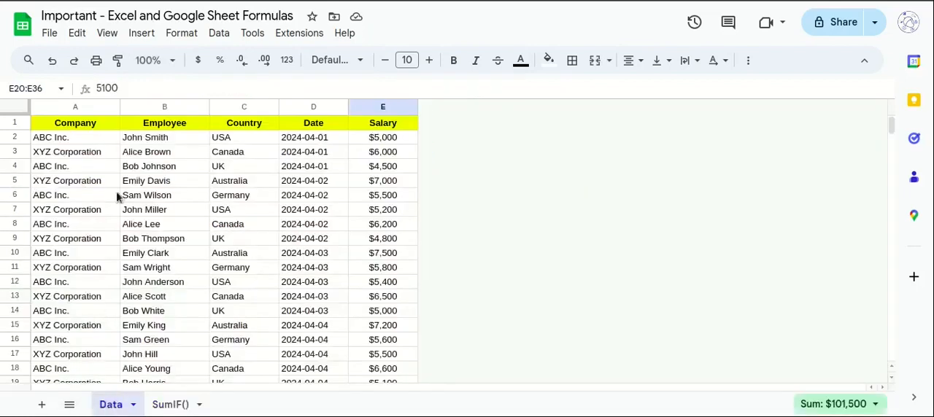
pyautogui.click(97, 108)
pyautogui.click(243, 108)
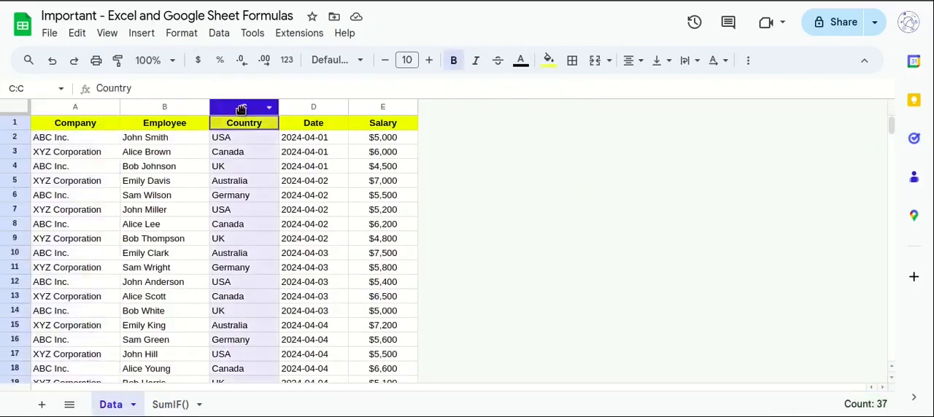
pyautogui.click(181, 405)
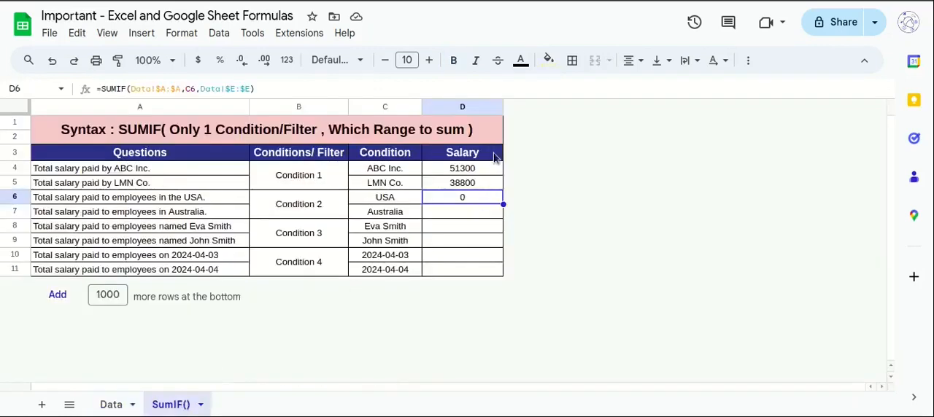
# Change the condition range in D6's SUMIF formula to the Country column, Data!$C:$C.
pyautogui.doubleClick(466, 198)
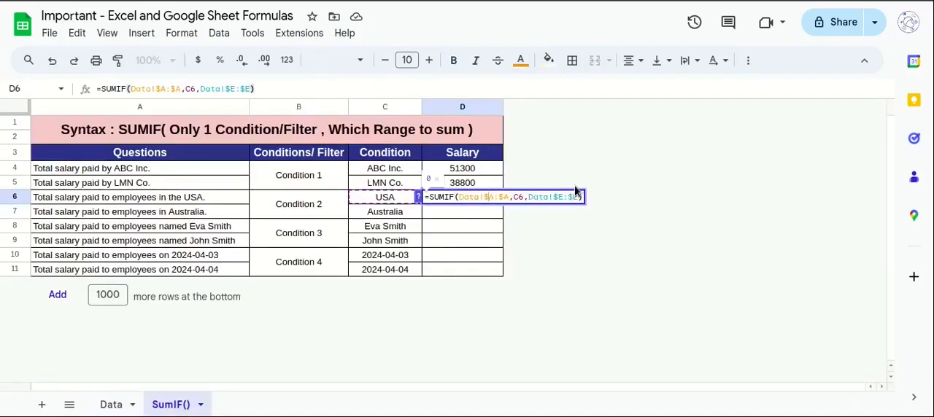
pyautogui.hotkey('shift', 'Left')
pyautogui.write('c')
pyautogui.press('Right')
pyautogui.press('Right')
pyautogui.hotkey('shift', 'Right')
pyautogui.write('C')
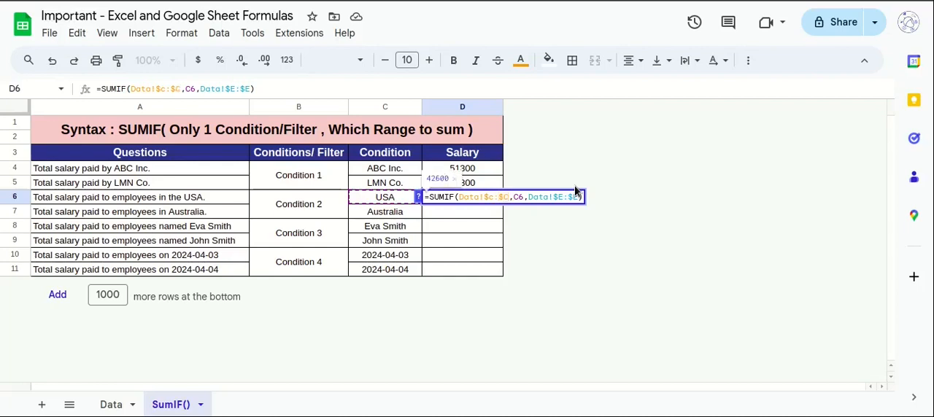
pyautogui.press('Return')
# Fill the USA formula from D6 down to D7 for Australia and check the references in both formulas.
pyautogui.press('Up')
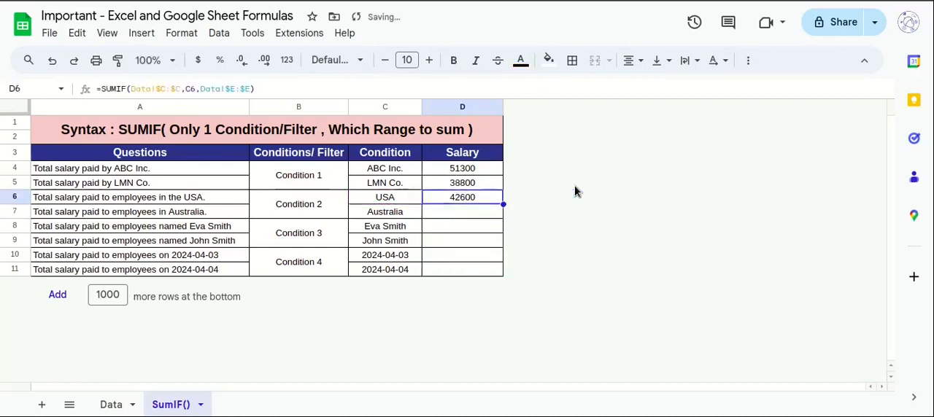
pyautogui.hotkey('shift', 'Down')
pyautogui.hotkey('ctrl', 'd')
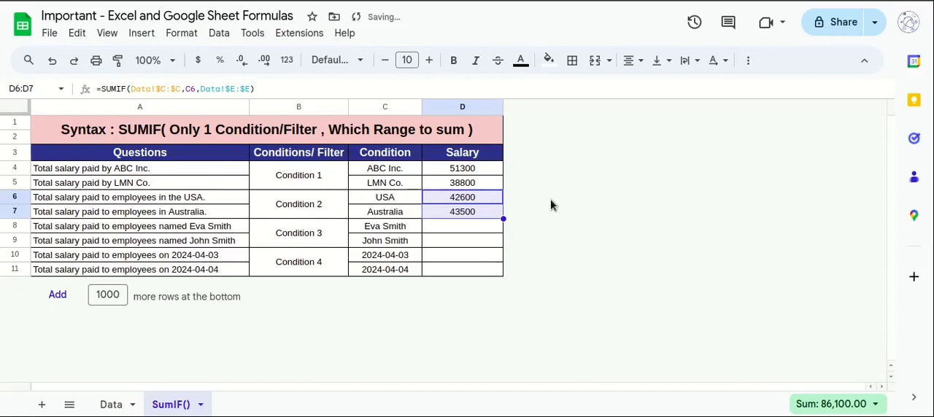
pyautogui.doubleClick(486, 199)
pyautogui.press('Return')
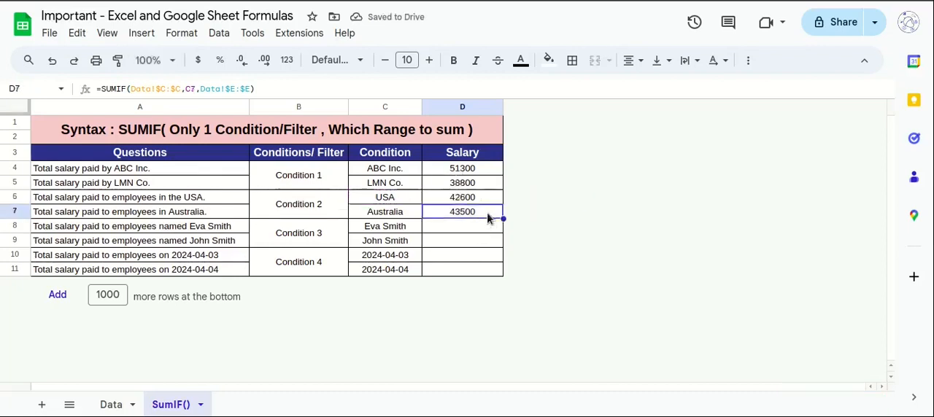
pyautogui.doubleClick(490, 216)
pyautogui.press('Return')
# Fill the Australia formula from D7 down to D8 and compare it with the employee name condition in C8.
pyautogui.hotkey('shift', 'Up')
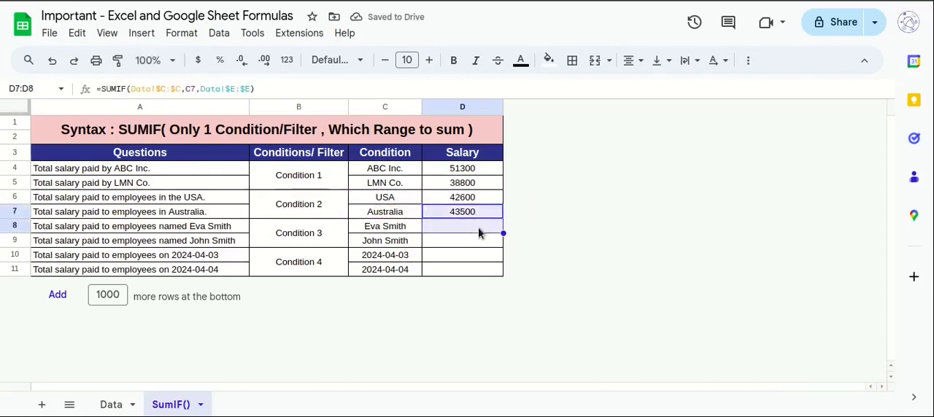
pyautogui.hotkey('ctrl', 'd')
pyautogui.click(477, 229)
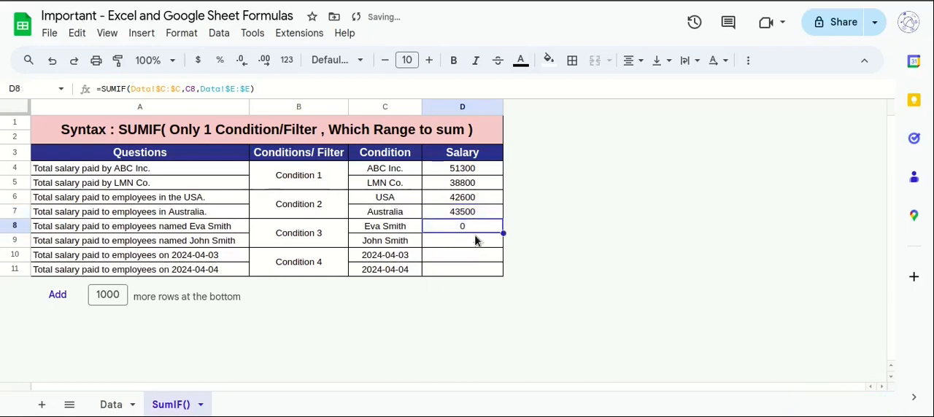
pyautogui.click(394, 230)
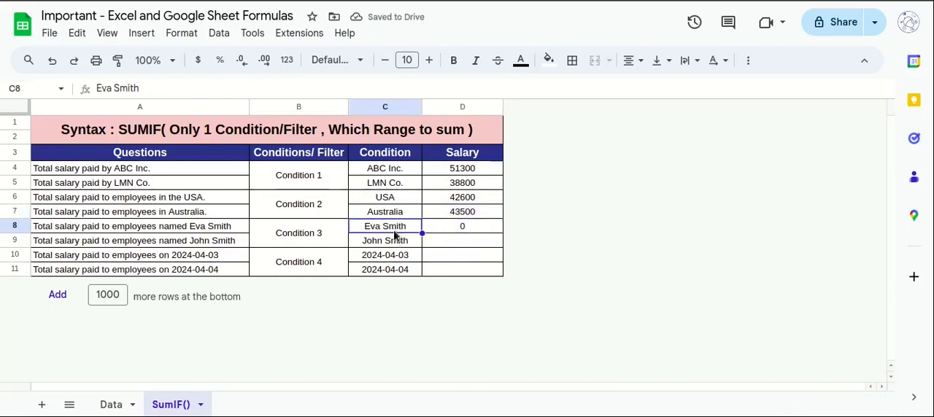
pyautogui.click(461, 231)
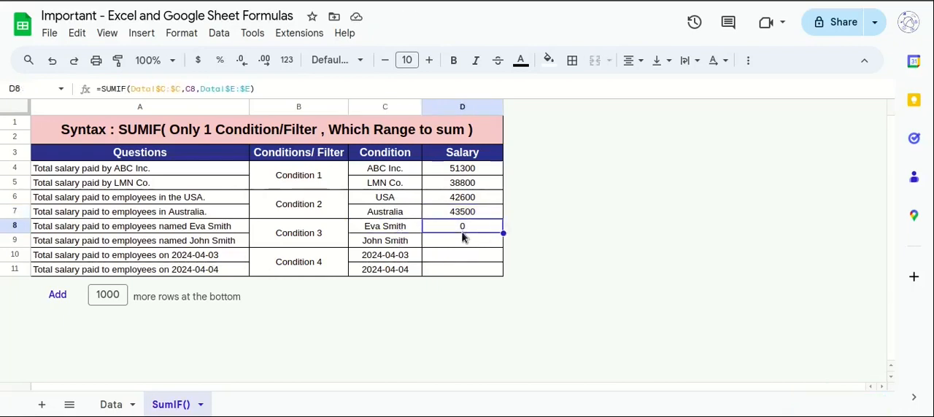
pyautogui.click(392, 229)
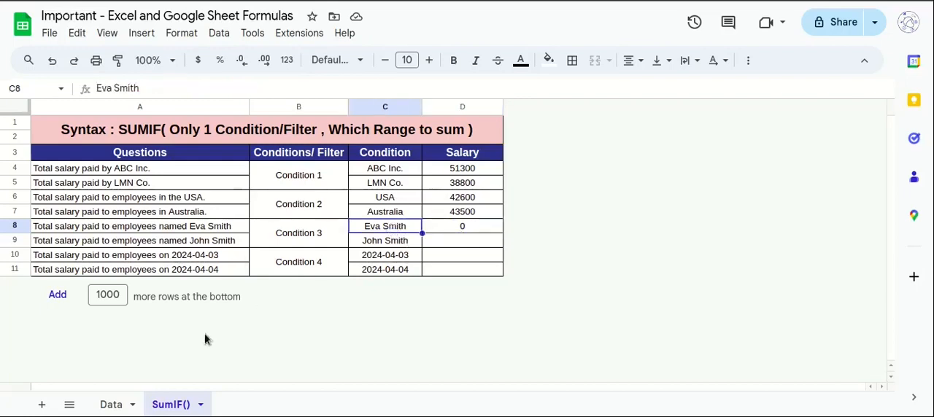
# Locate the Employee column on the Data sheet and set D8's SUMIF condition range to Data!$B:$B.
pyautogui.click(113, 405)
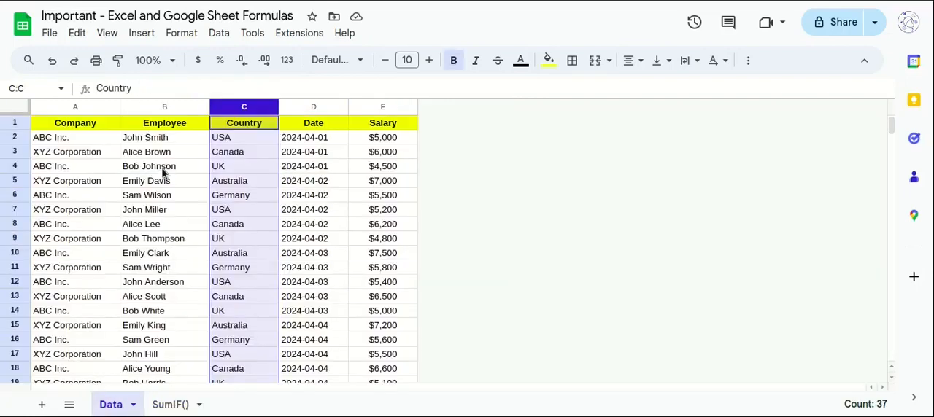
pyautogui.click(159, 107)
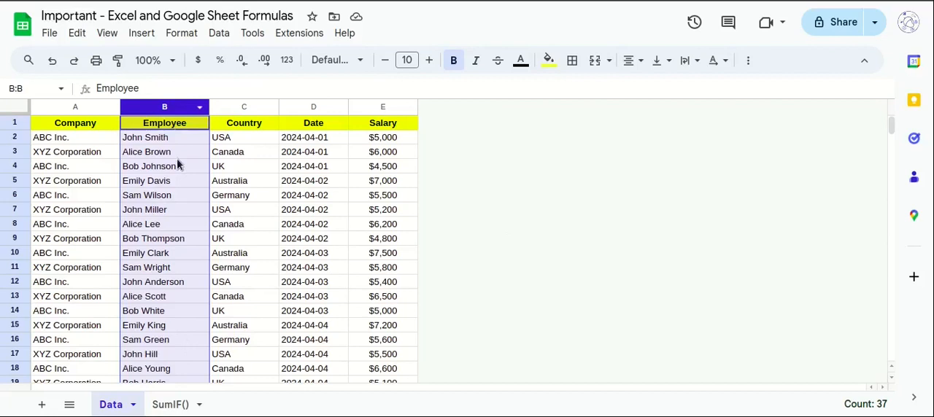
pyautogui.click(175, 405)
pyautogui.click(456, 230)
pyautogui.doubleClick(478, 232)
pyautogui.click(493, 229)
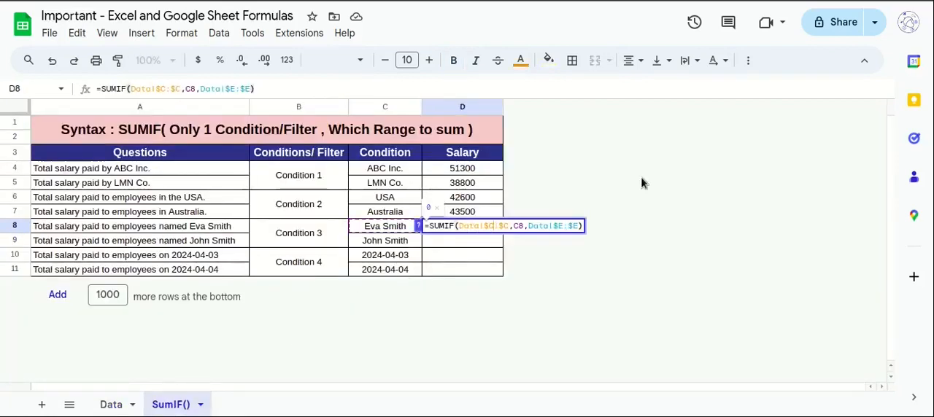
pyautogui.press('BackSpace')
pyautogui.write('b')
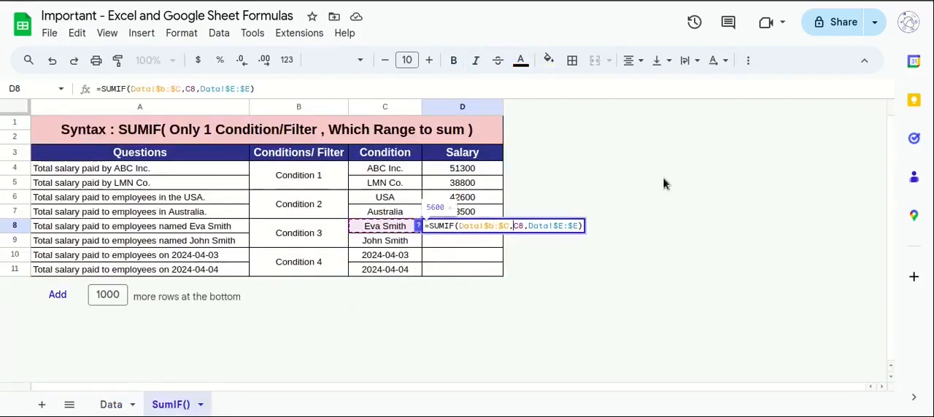
pyautogui.press('Right')
pyautogui.press('Right')
pyautogui.press('Right')
pyautogui.press('BackSpace')
pyautogui.write('b')
pyautogui.press('Return')
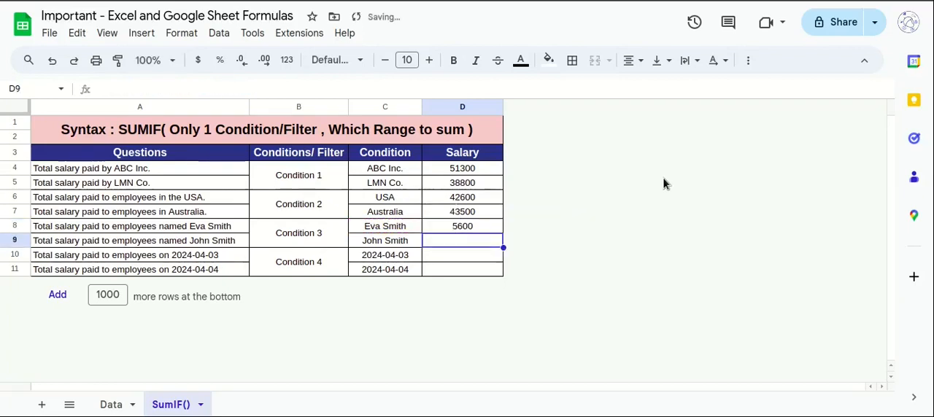
# Fill the employee formula from D8 down to D9 for the second employee, and from D9 to D10 for 2024-04-03.
pyautogui.moveTo(489, 231); pyautogui.dragTo(489, 242)
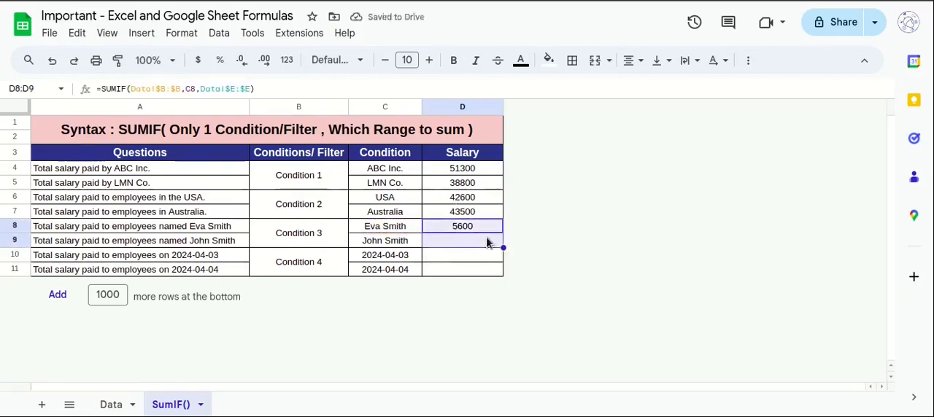
pyautogui.hotkey('ctrl', 'd')
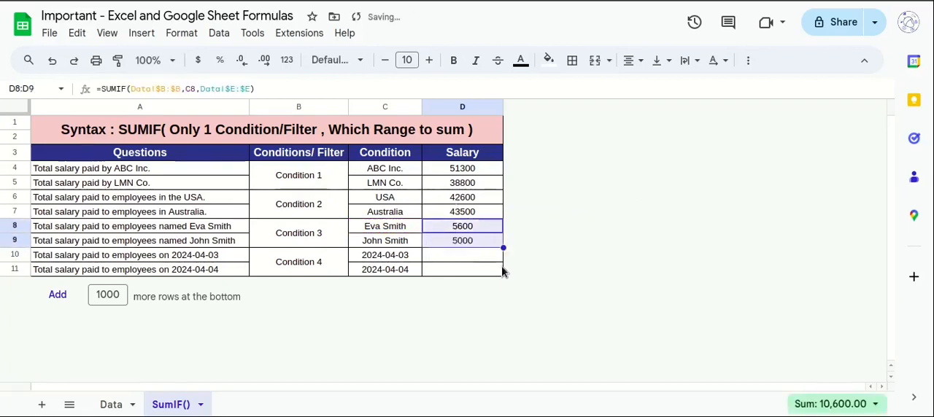
pyautogui.click(405, 259)
pyautogui.moveTo(477, 254); pyautogui.dragTo(479, 246)
pyautogui.hotkey('ctrl', 'd')
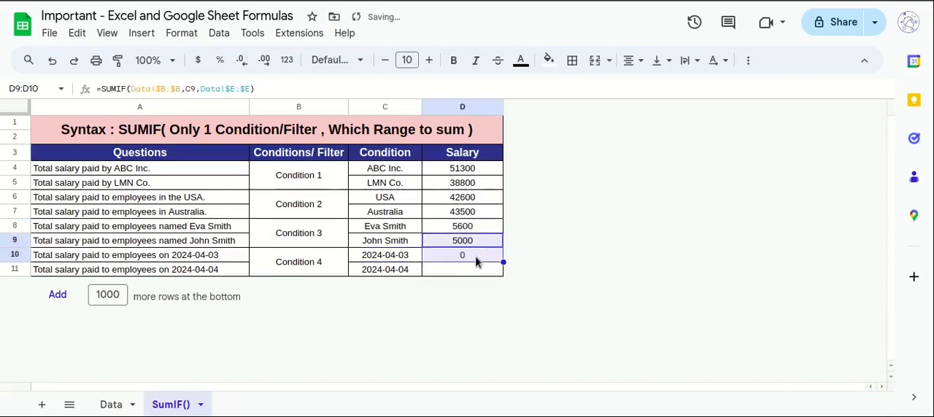
# Locate the Date column on the Data sheet and set D10's SUMIF condition range to Data!$D:$D.
pyautogui.press('F2')
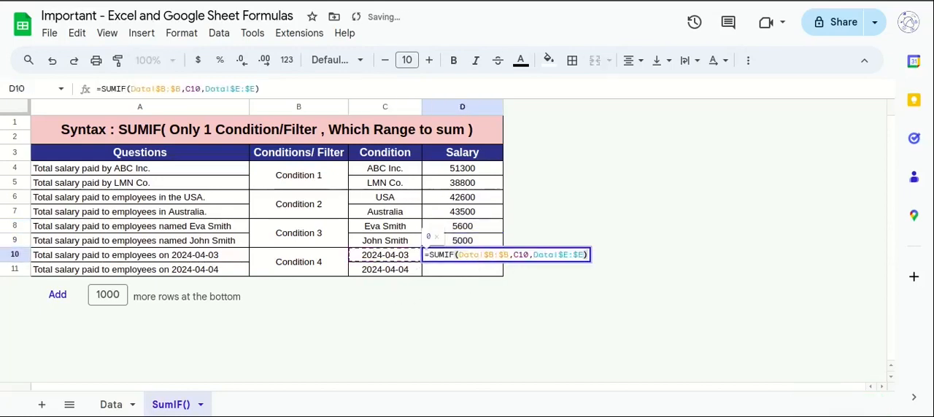
pyautogui.click(113, 405)
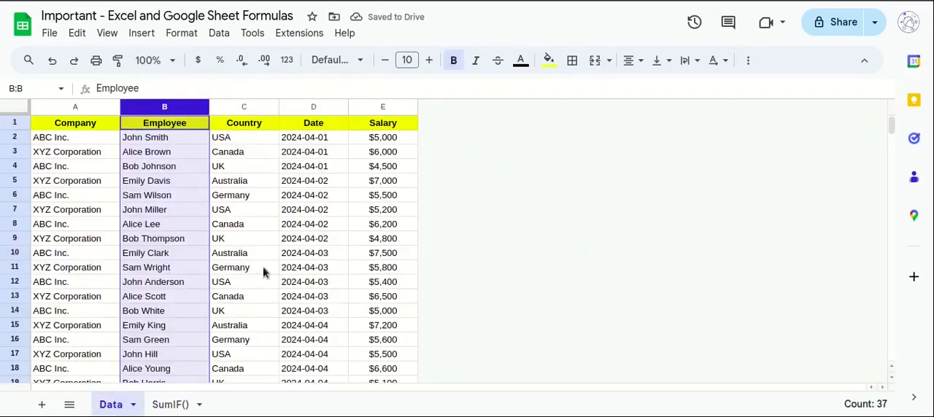
pyautogui.click(312, 110)
pyautogui.click(164, 408)
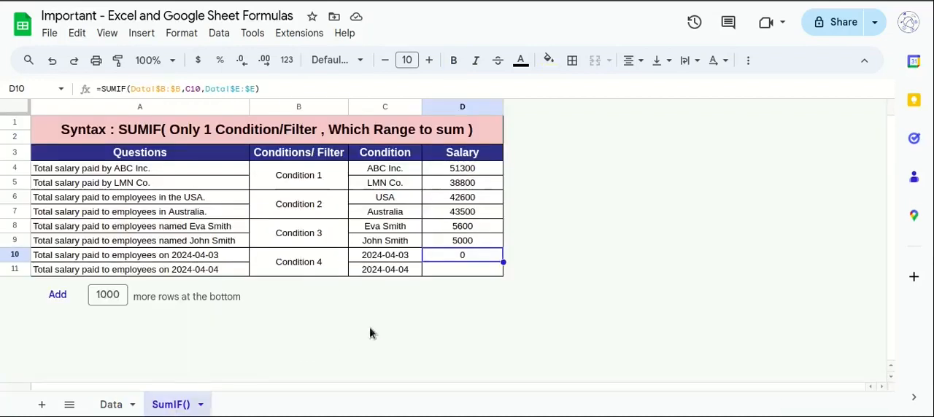
pyautogui.doubleClick(454, 256)
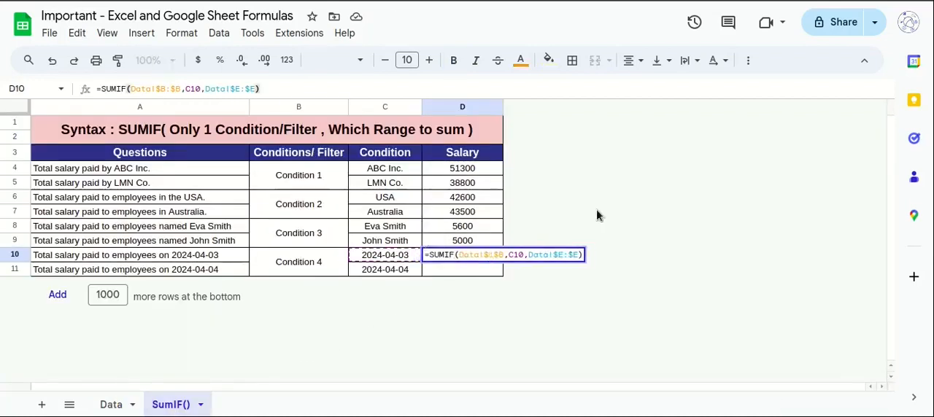
pyautogui.write('d')
pyautogui.press('Right')
pyautogui.press('Right')
pyautogui.press('Right')
pyautogui.press('BackSpace')
pyautogui.write('d')
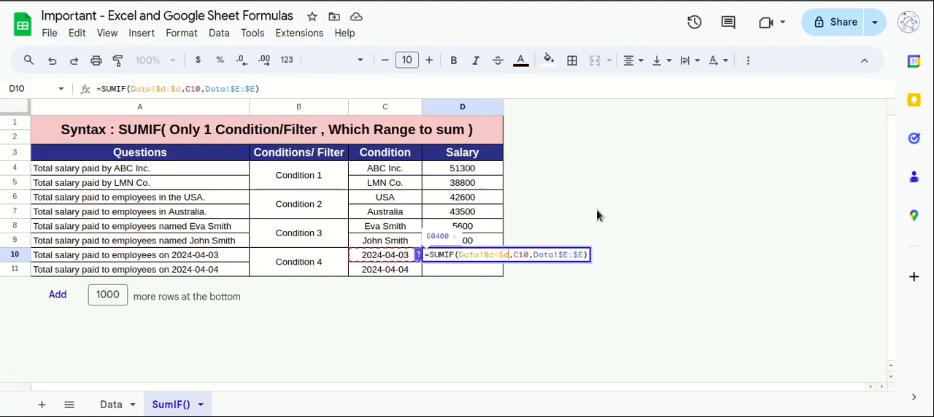
pyautogui.press('Return')
# Fill the date formula from D10 down to D11 for 2024-04-04, and review the results in D4:D11 with conditions B4:B11.
pyautogui.press('Up')
pyautogui.hotkey('shift', 'Down')
pyautogui.hotkey('ctrl', 'd')
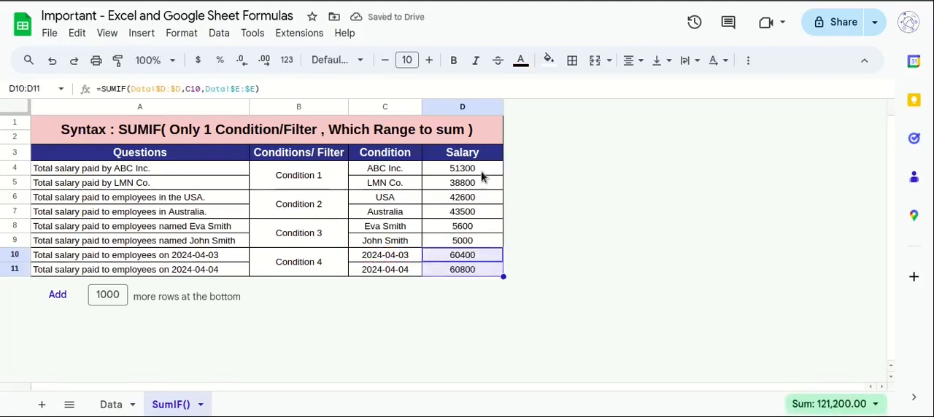
pyautogui.moveTo(482, 173); pyautogui.dragTo(473, 274)
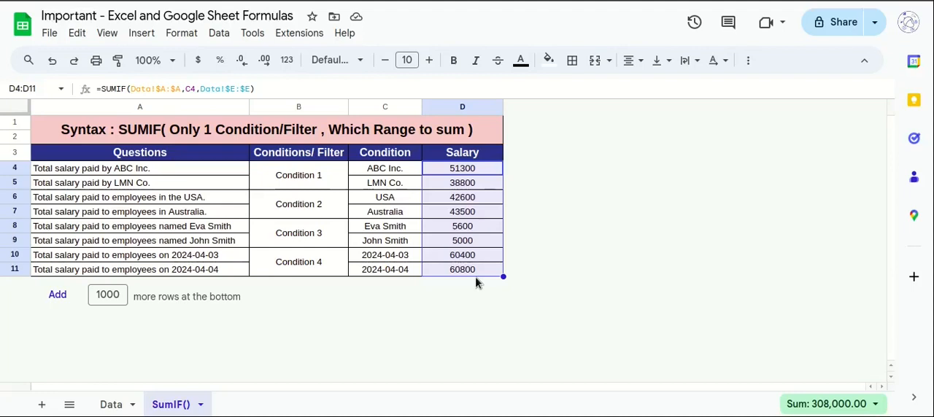
pyautogui.moveTo(298, 175); pyautogui.dragTo(299, 266)
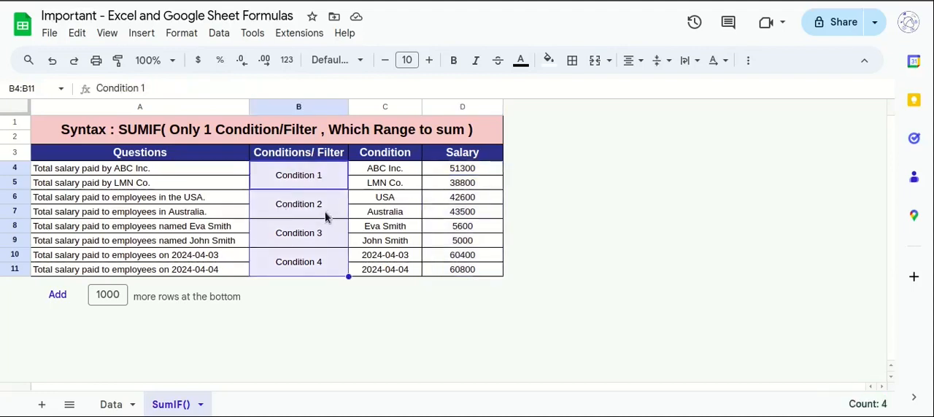